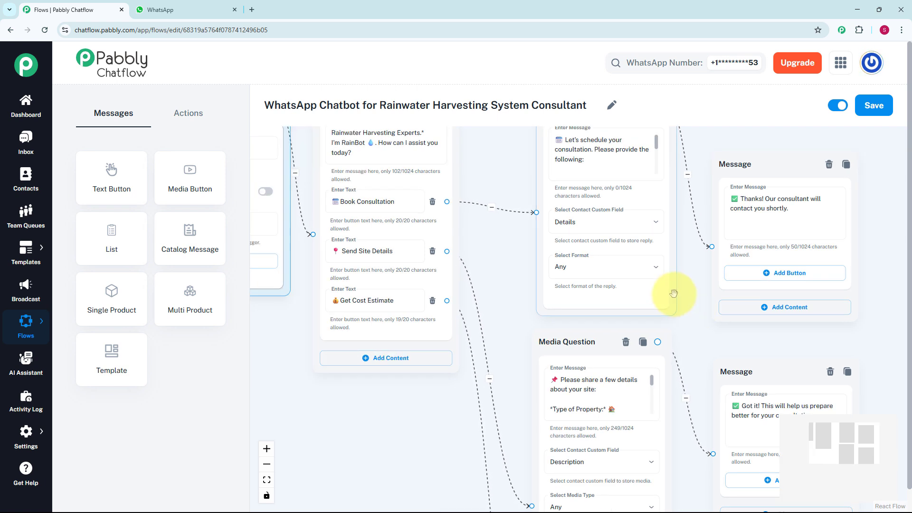
Examine the rainwater harvesting chatbot flow, from its start trigger through the connected question and message nodes.
scroll(691, 282, "up", 1)
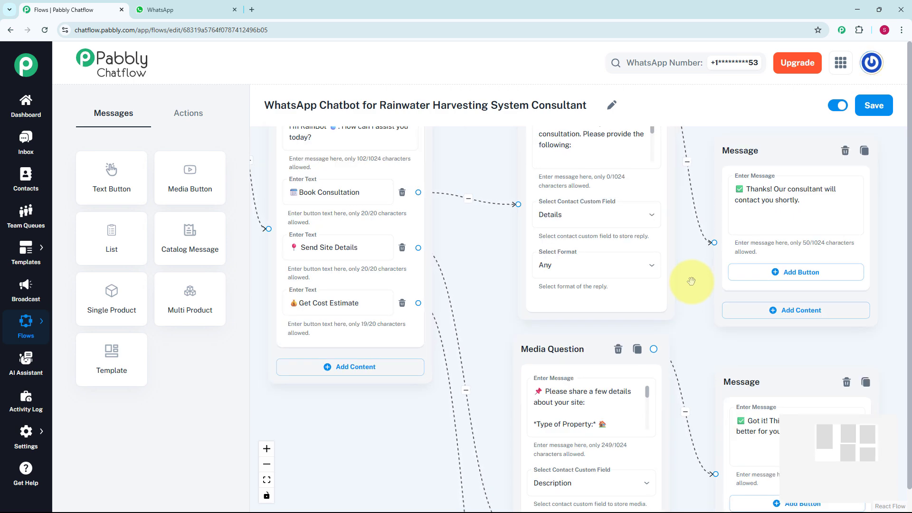
scroll(691, 281, "down", 3)
scroll(721, 285, "down", 2)
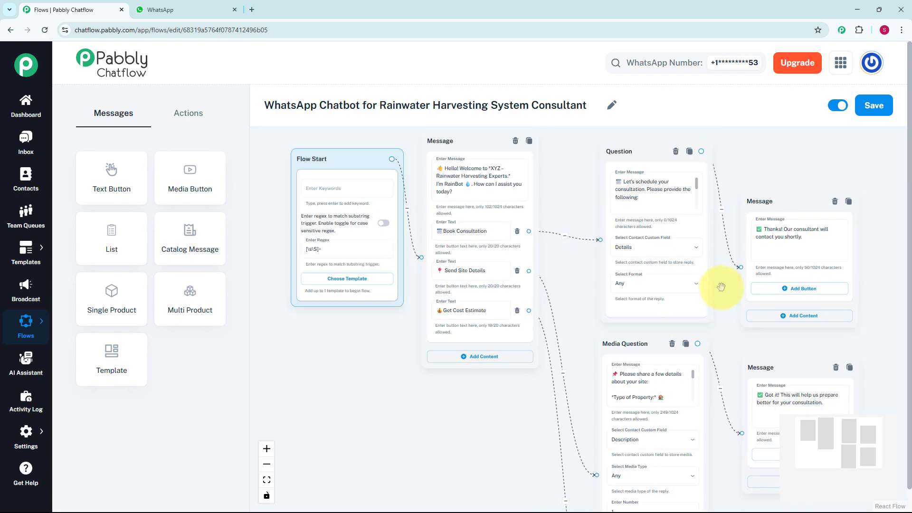
left_click_drag(718, 275, 656, 147)
scroll(710, 229, "down", 2)
scroll(711, 230, "down", 1)
scroll(669, 183, "up", 2)
scroll(670, 182, "up", 1)
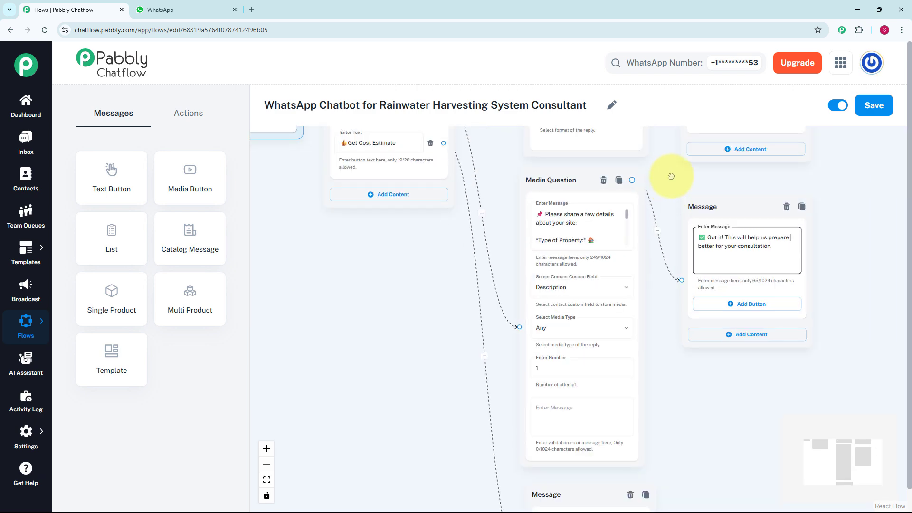
left_click_drag(669, 181, 670, 138)
left_click_drag(657, 244, 656, 191)
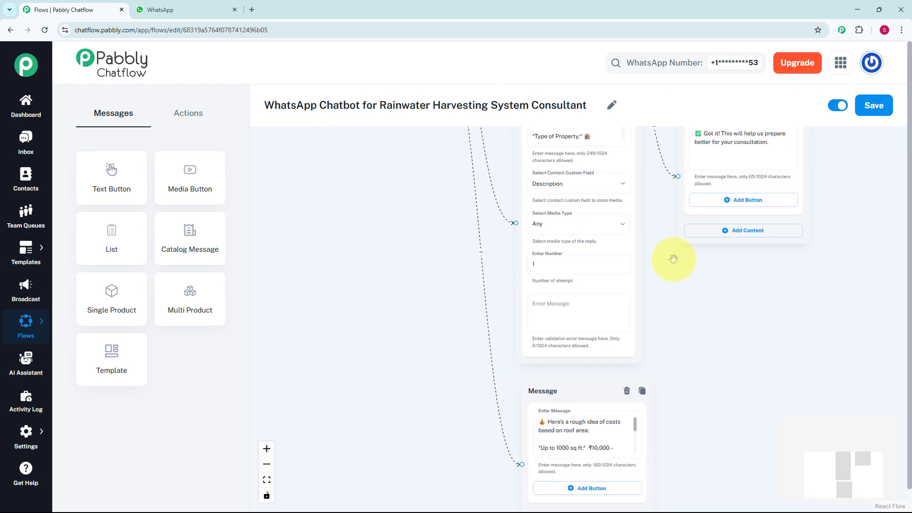
Switch to WhatsApp and choose Book Consultation in the XYZ Rainwater Harvesting Consultant chat.
key("ctrl+Tab")
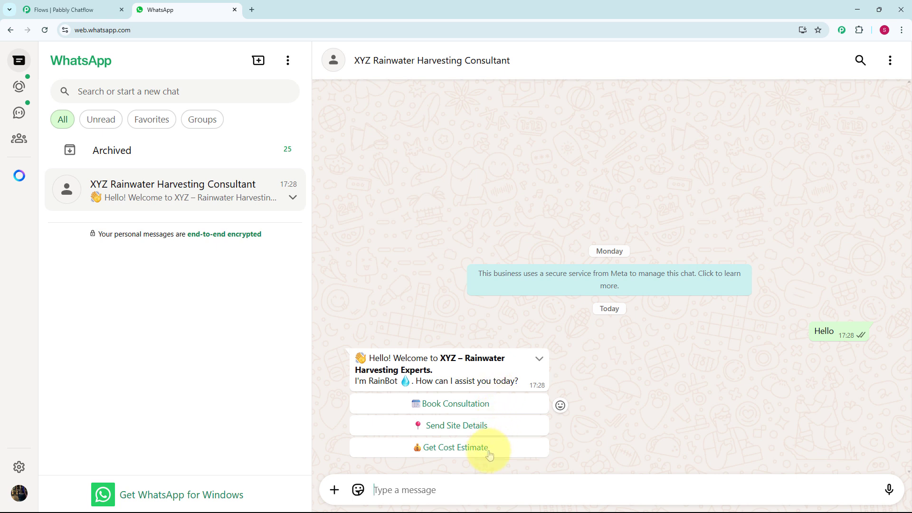
left_click(496, 411)
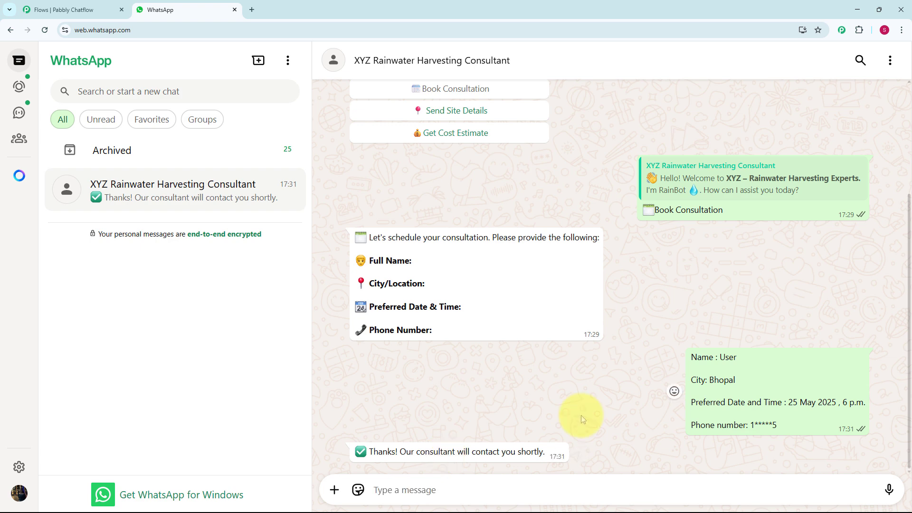
Choose Send Site Details and send the Site picture with the caption Residential, 1000 sq ft., Gardening.
scroll(580, 415, "up", 3)
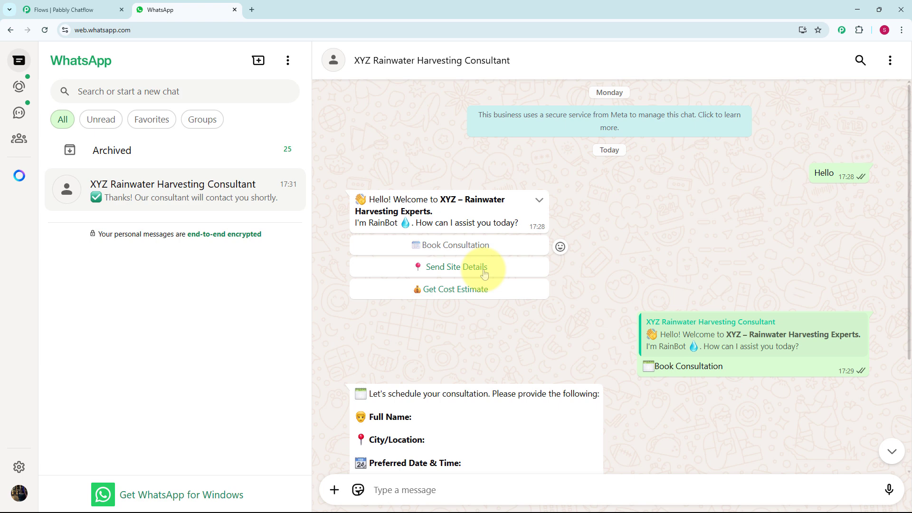
left_click(484, 274)
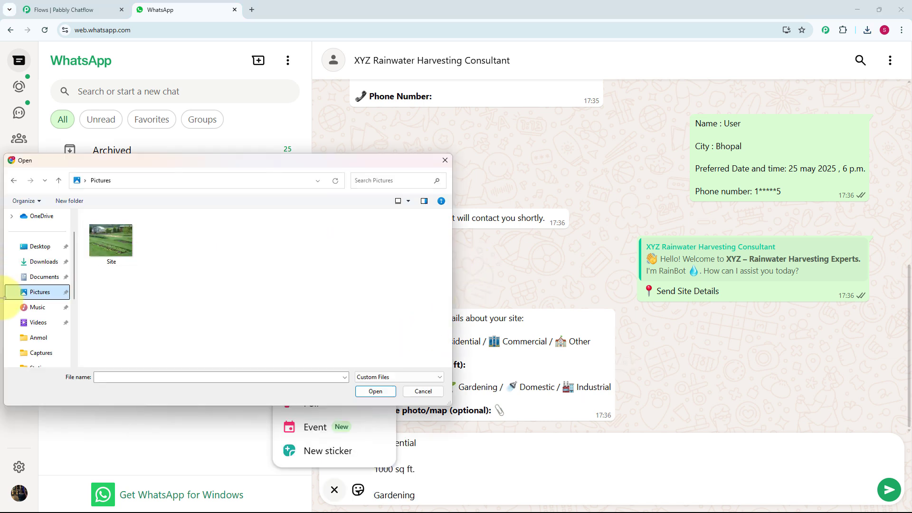
double_click(109, 253)
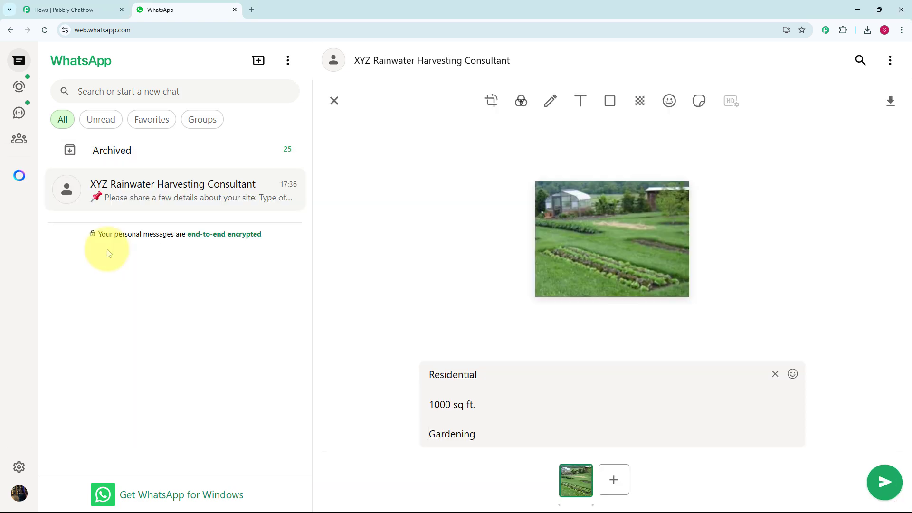
key("Return")
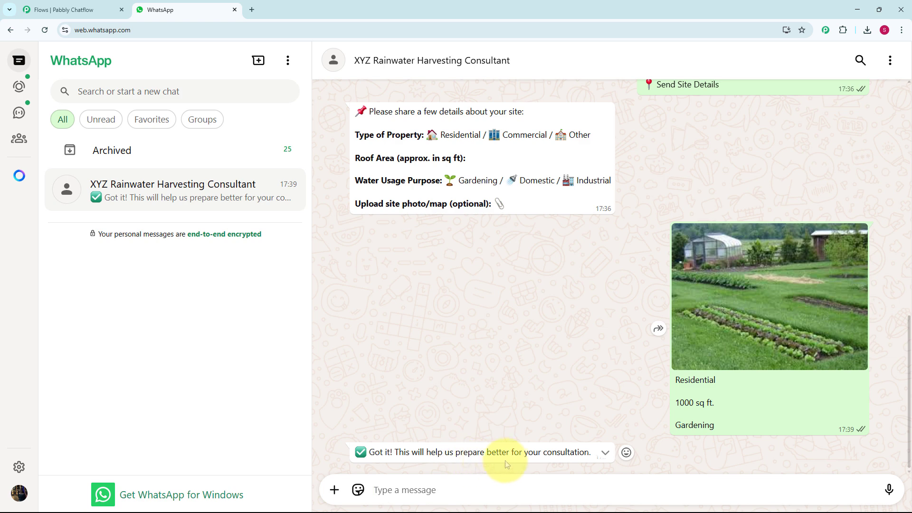
Choose Get Cost Estimate from the chatbot's welcome message and review the conversation.
scroll(552, 429, "up", 15)
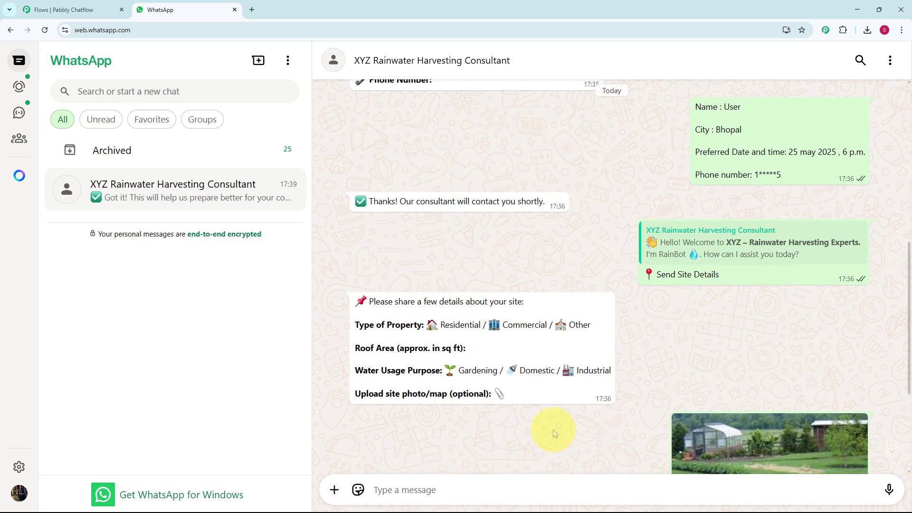
left_click(479, 287)
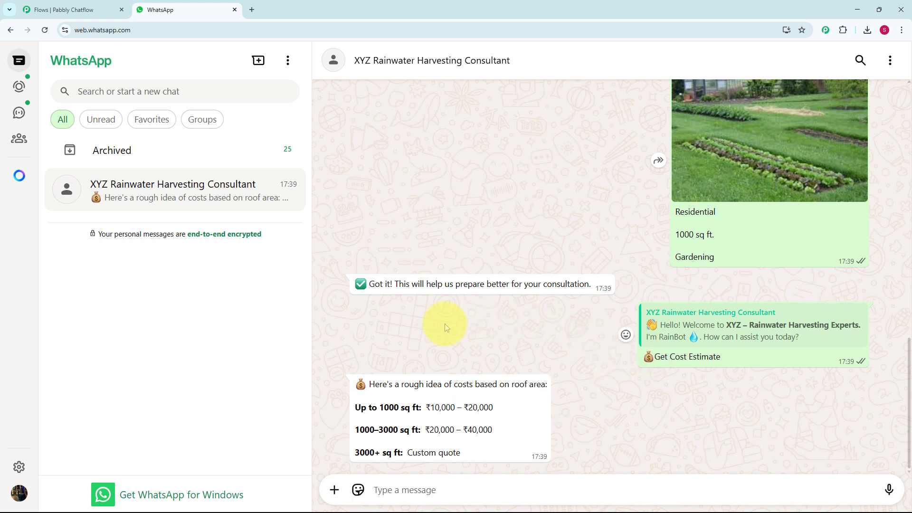
scroll(409, 334, "up", 7)
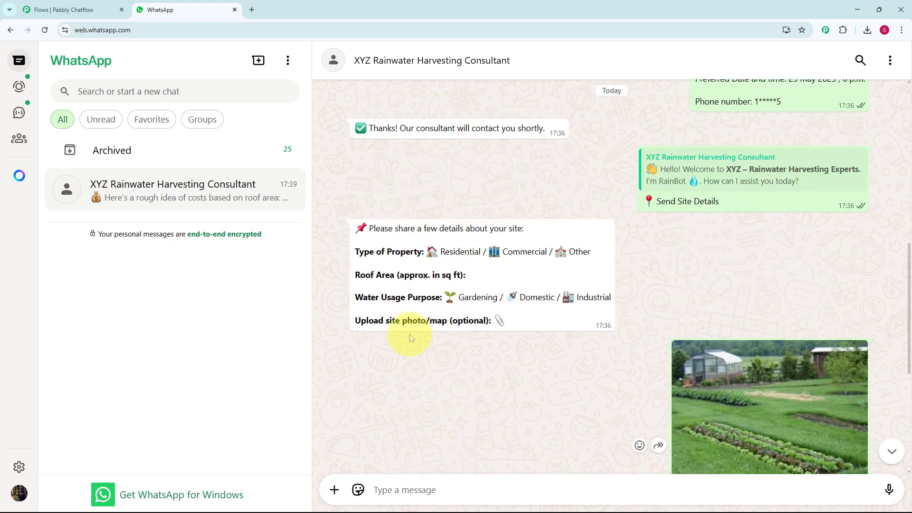
scroll(409, 335, "down", 5)
scroll(409, 334, "up", 9)
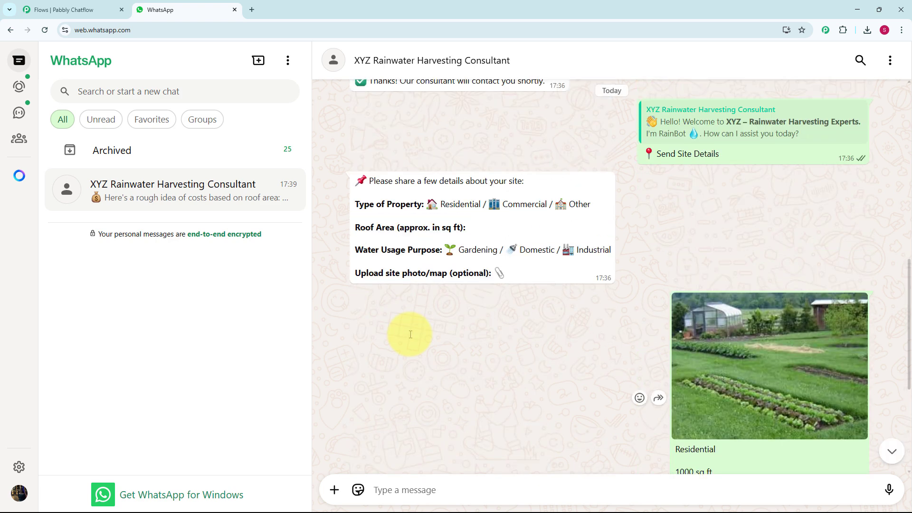
scroll(410, 334, "up", 6)
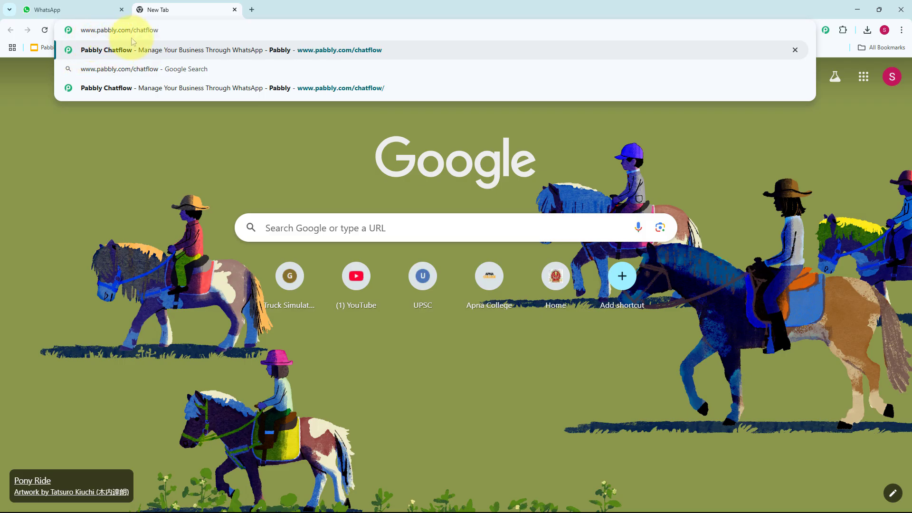
key("Return")
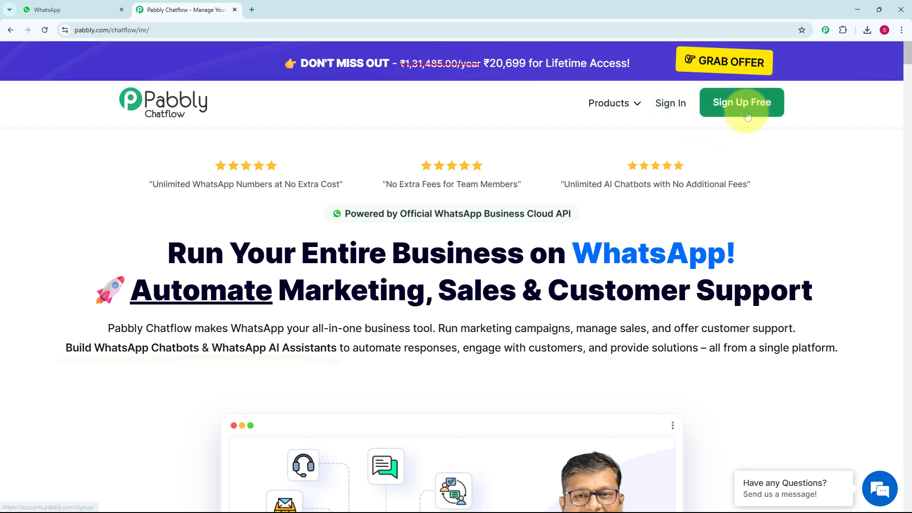
left_click(669, 117)
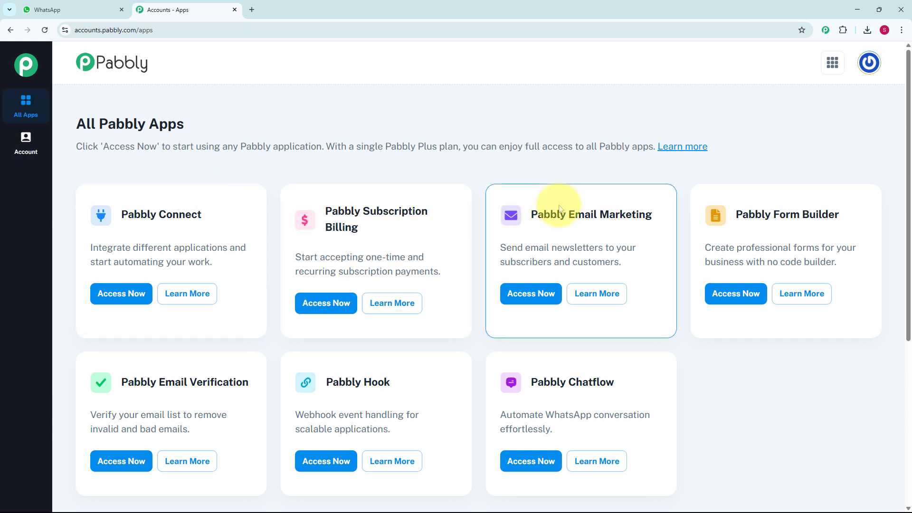
scroll(559, 208, "down", 2)
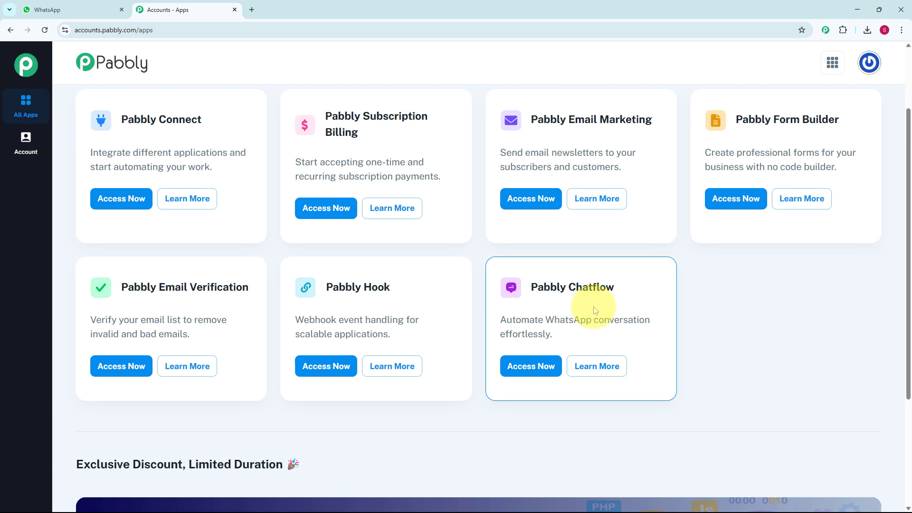
left_click(538, 374)
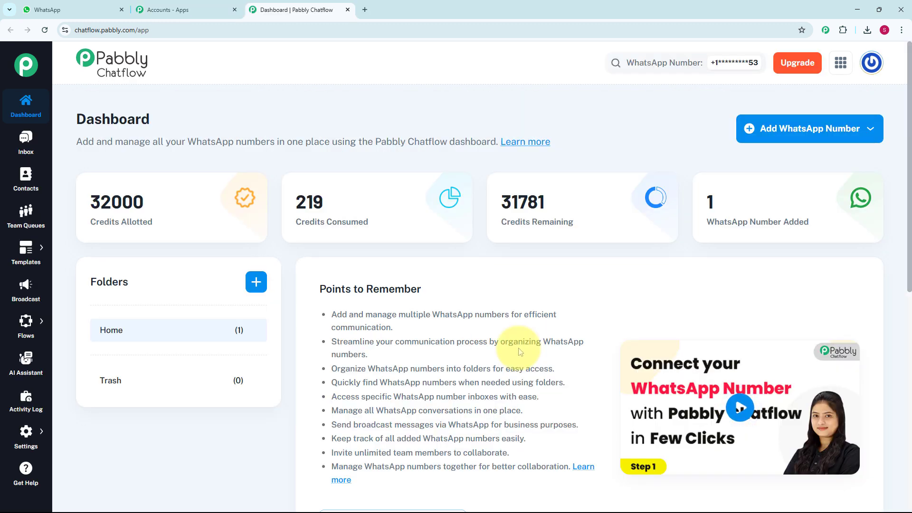
Look over the dashboard's WhatsApp number list and open the Add WhatsApp Number options.
scroll(523, 352, "down", 4)
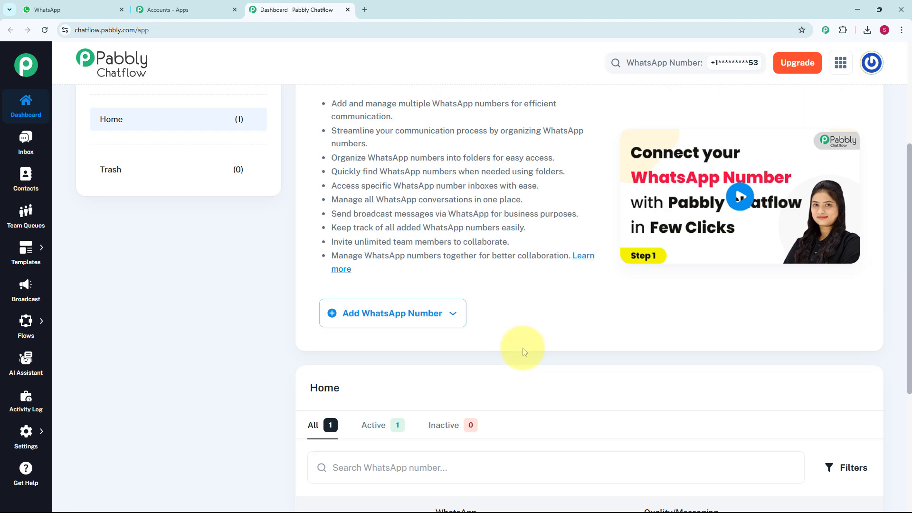
scroll(523, 350, "down", 4)
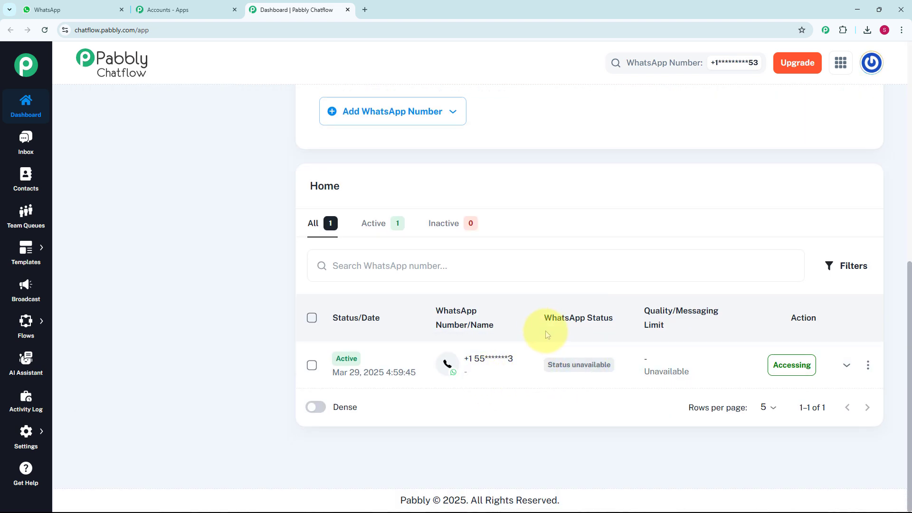
scroll(526, 321, "up", 8)
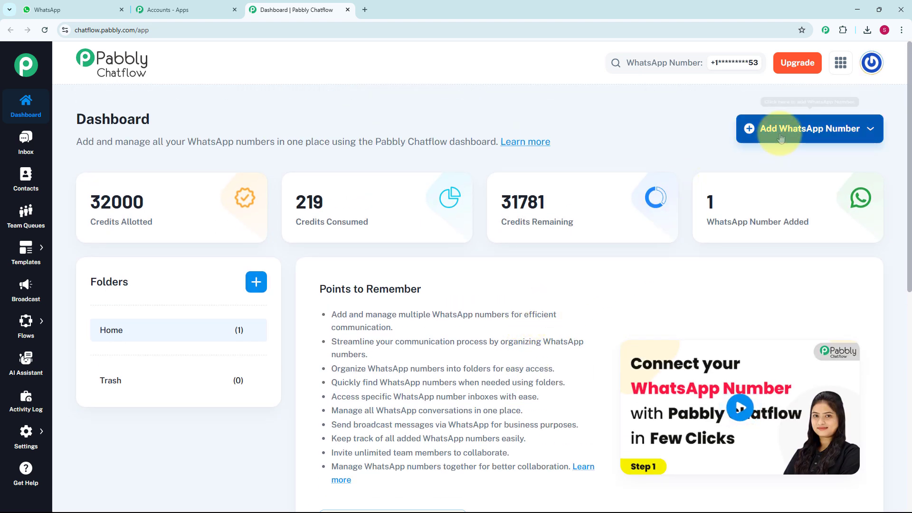
left_click(816, 137)
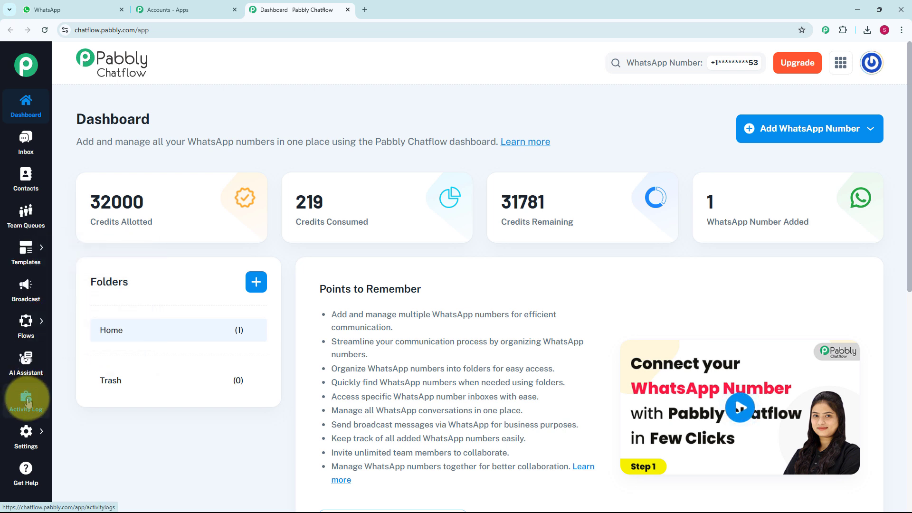
mouse_move(22, 330)
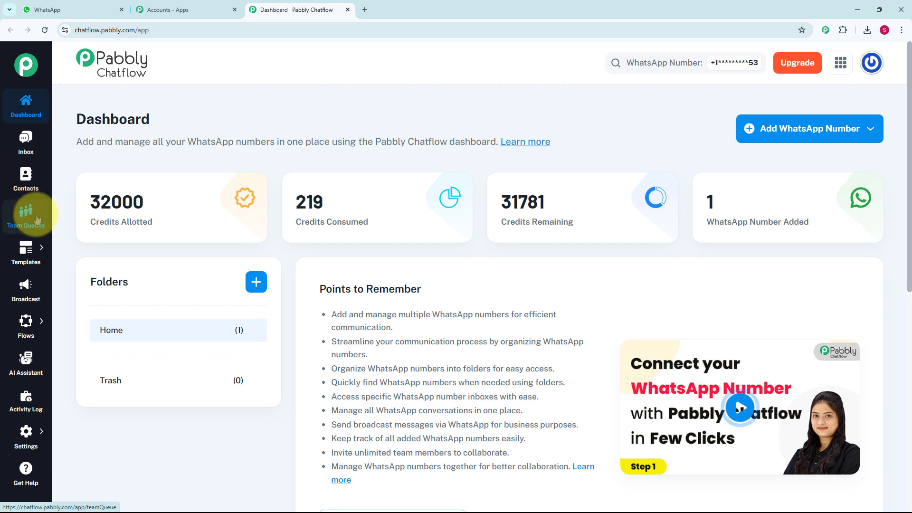
mouse_move(26, 256)
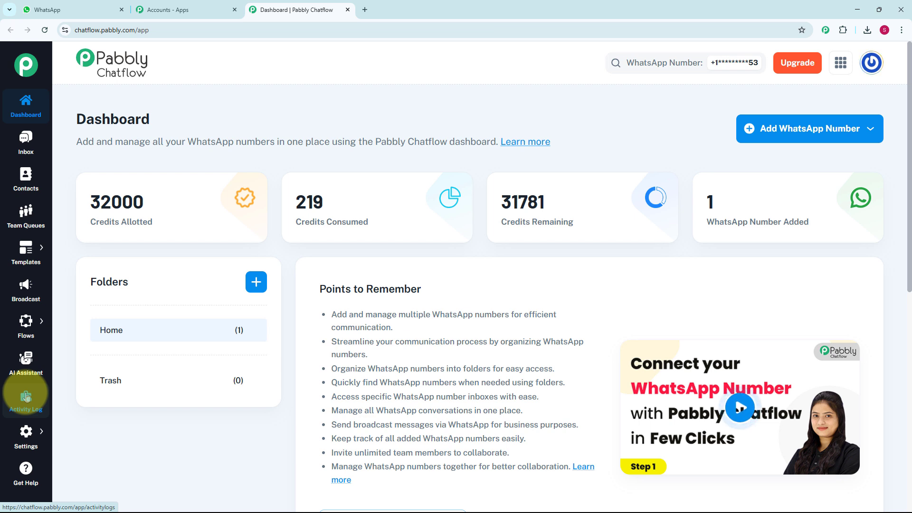
left_click(27, 436)
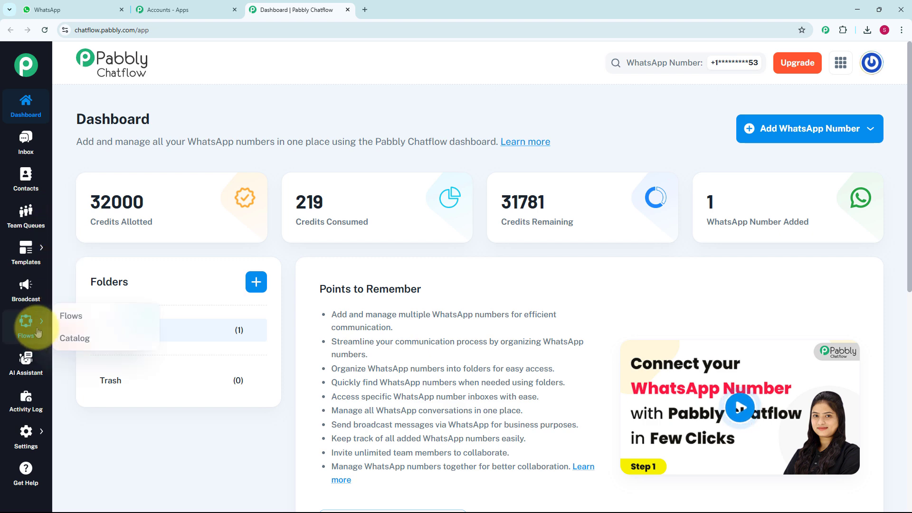
Open the Flow Builder, look over the existing flows, and add a new flow.
left_click(82, 314)
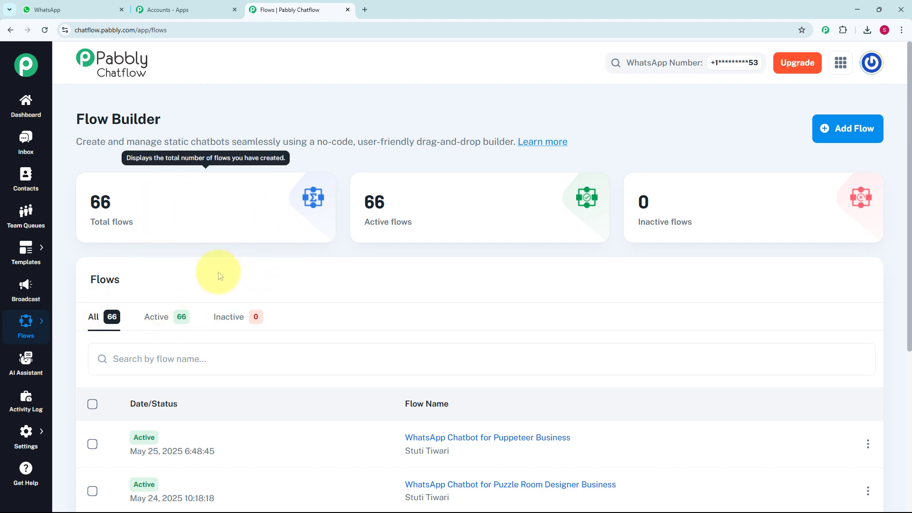
scroll(400, 381, "down", 5)
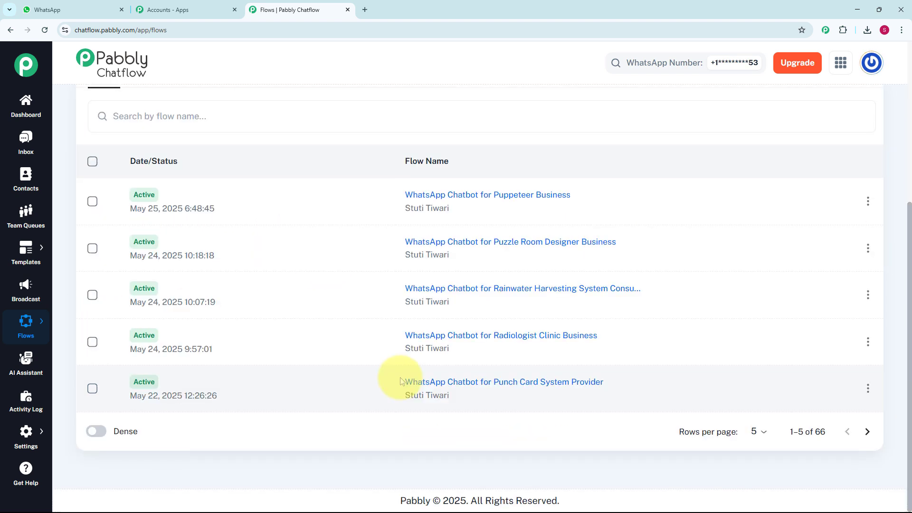
scroll(401, 380, "up", 5)
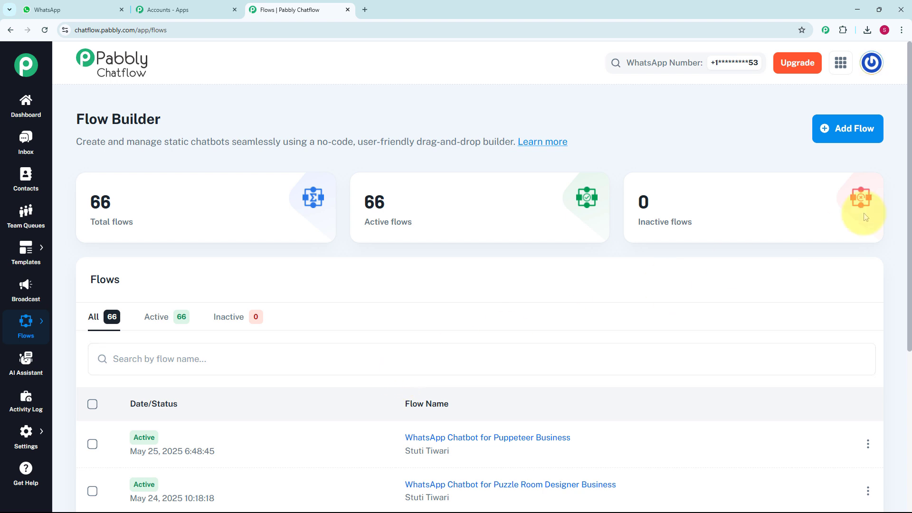
left_click(850, 130)
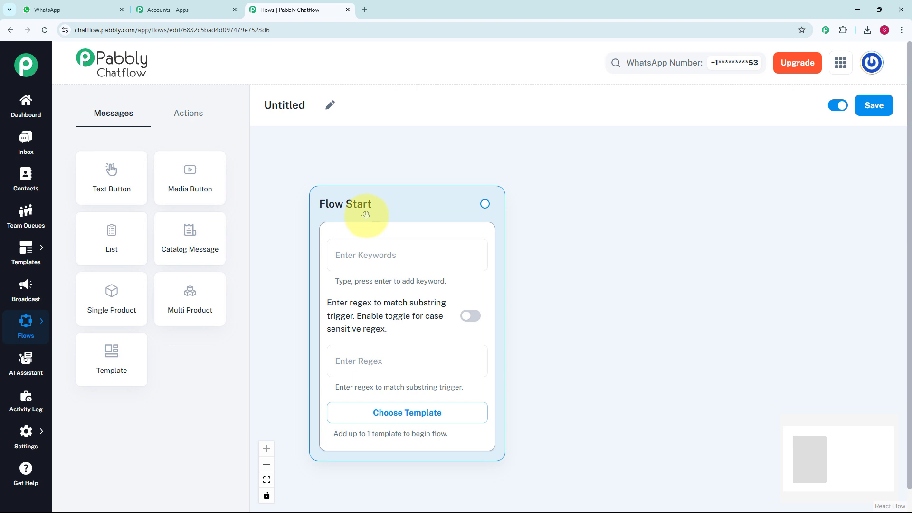
Set the Flow Start trigger's regex to [\s\S]+, leaving the keywords empty.
left_click(368, 257)
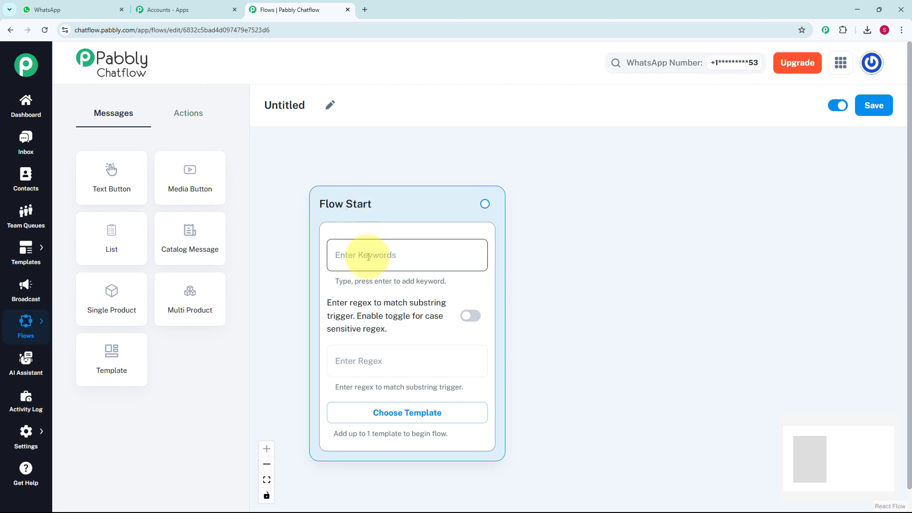
left_click(346, 362)
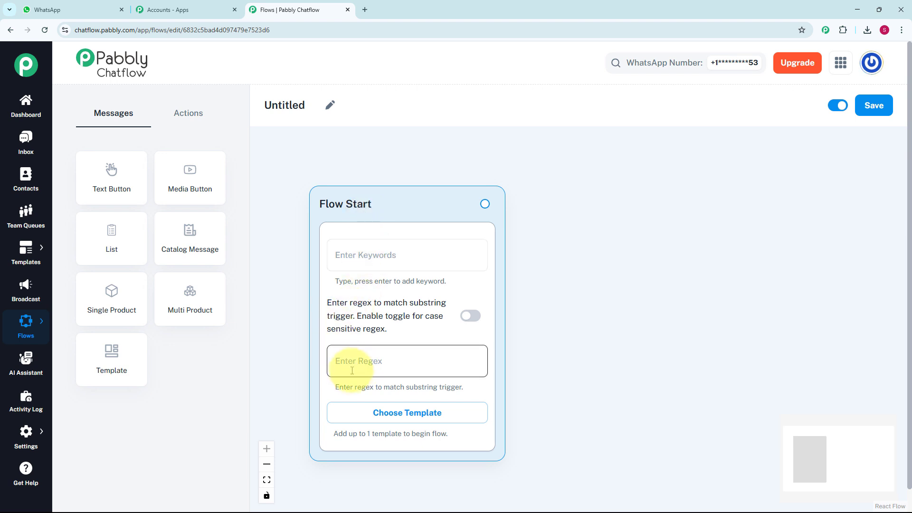
left_click(365, 265)
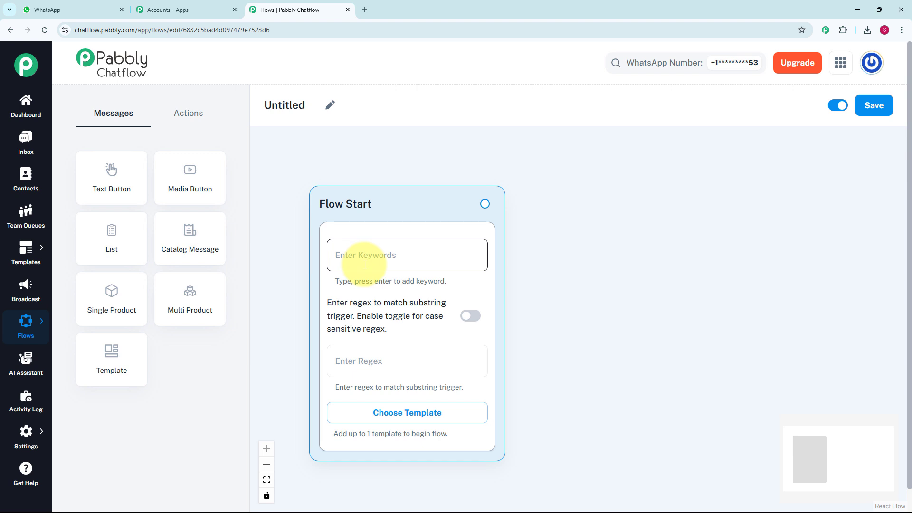
left_click(377, 364)
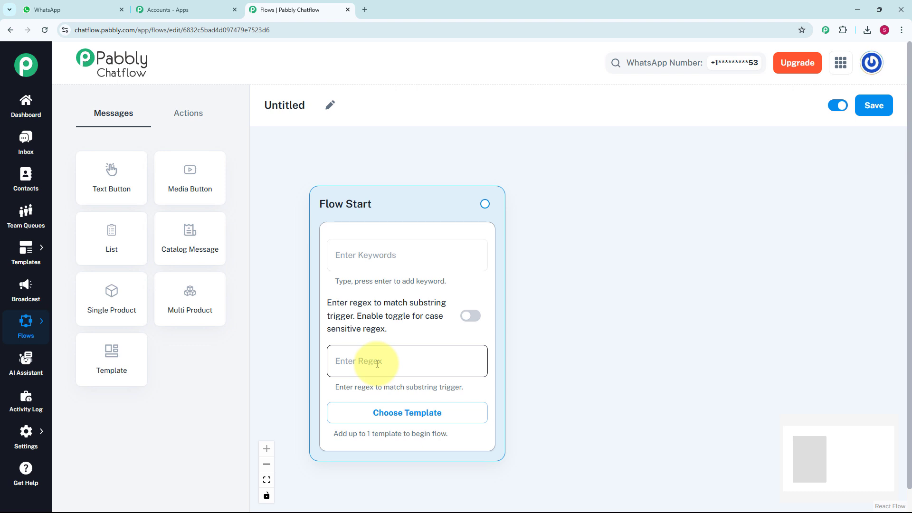
left_click(377, 364)
type("[\\s\\S]+")
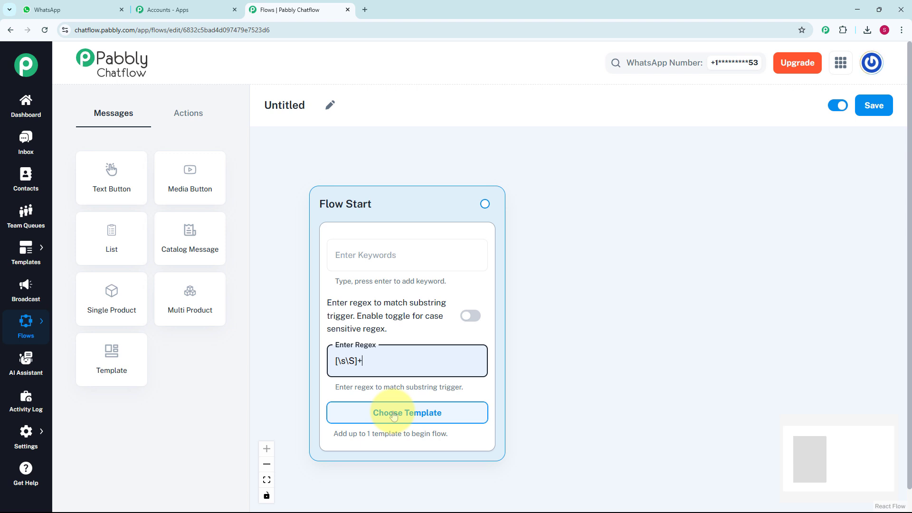
Rename the flow as "WhatsApp Chatbot for Rainwater Harvesting Consultant Business".
left_click(330, 105)
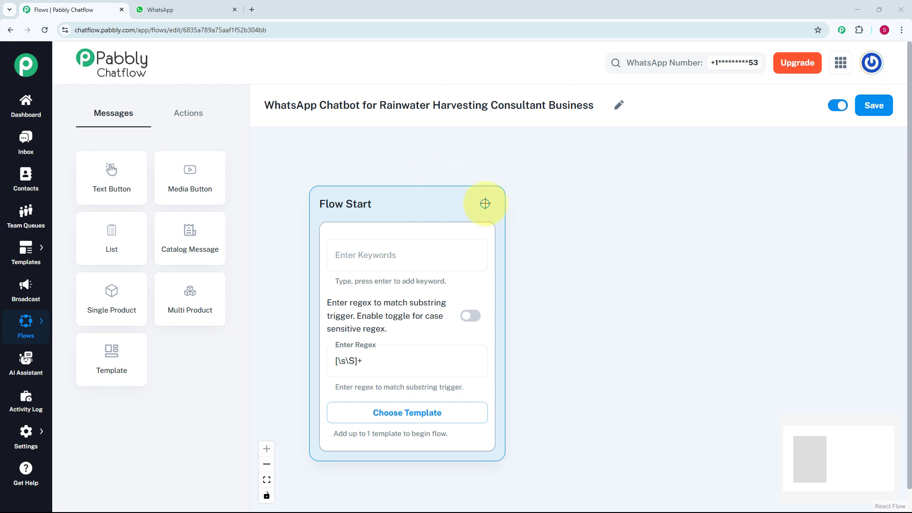
Connect a Text + Button message to Flow Start reading "👋 Hello! Welcome to *XYZ – Rainwater Harvesting Experts.* I'm RainBot 💧. How can I assist you today?".
left_click_drag(485, 203, 553, 261)
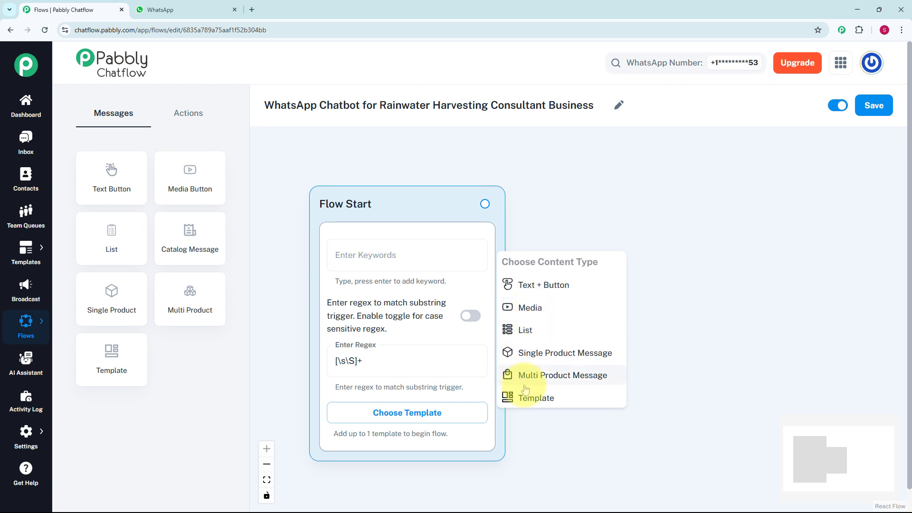
left_click(568, 287)
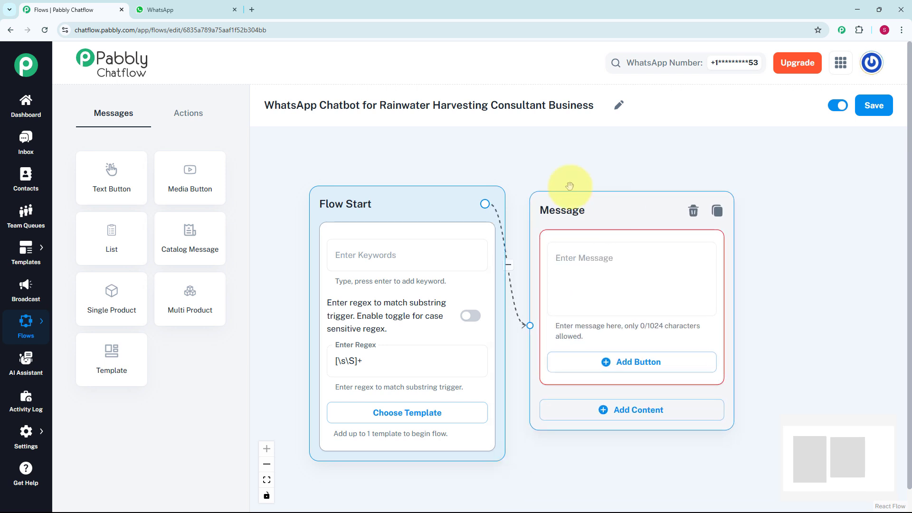
left_click(608, 290)
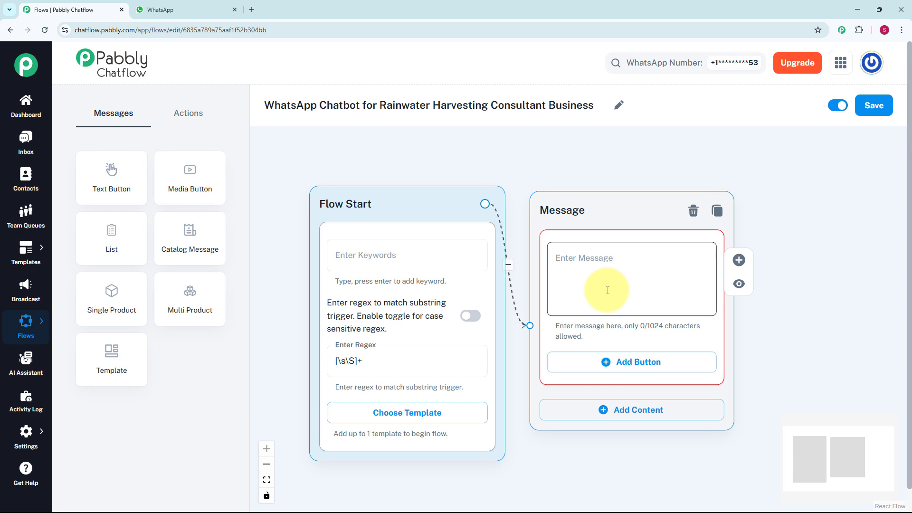
type("👋 Hello! Welcome to *XYZ – Rainwater Harvesting Experts.* I'm RainBot 💧. How can I assist you today?")
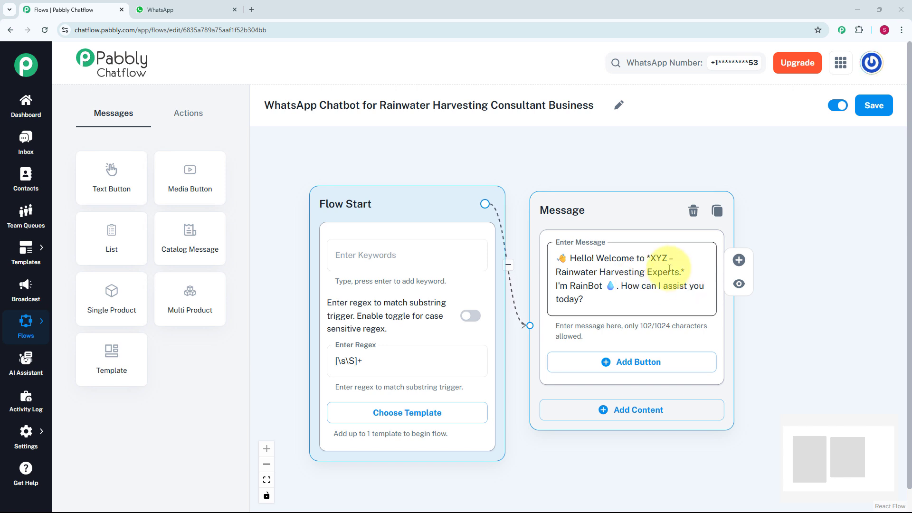
Add three buttons to the welcome message: "🗓 Book Consultation", "📍 Send Site Details" and "💰 Get Cost Estimate".
left_click(665, 364)
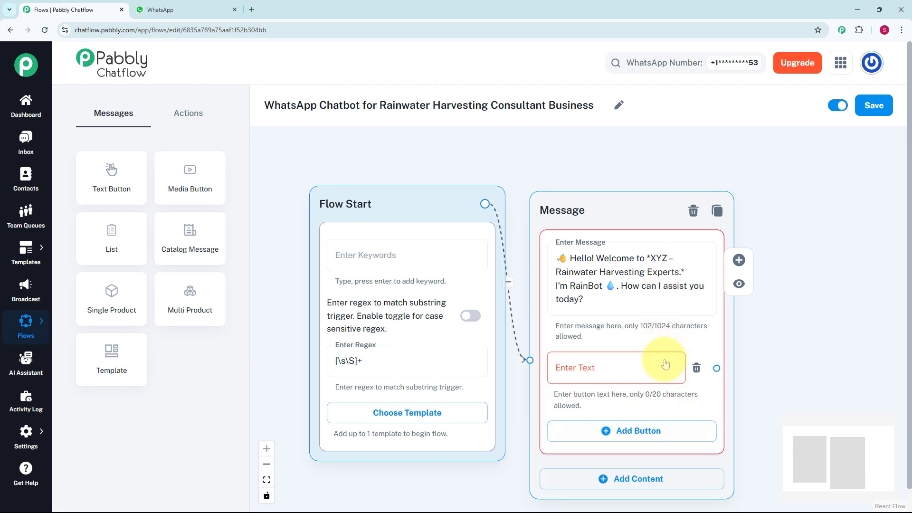
left_click(614, 372)
type("🗓 Book Consultation")
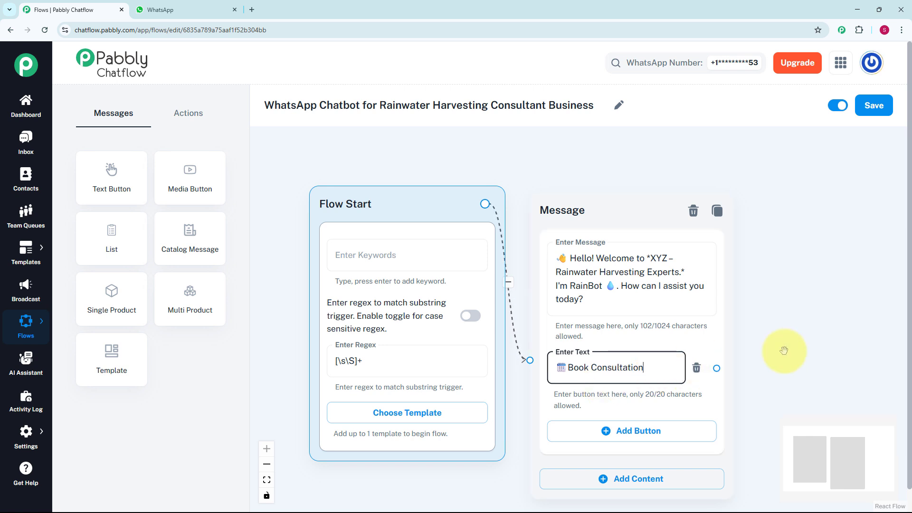
scroll(784, 351, "down", 2)
left_click_drag(783, 350, 663, 291)
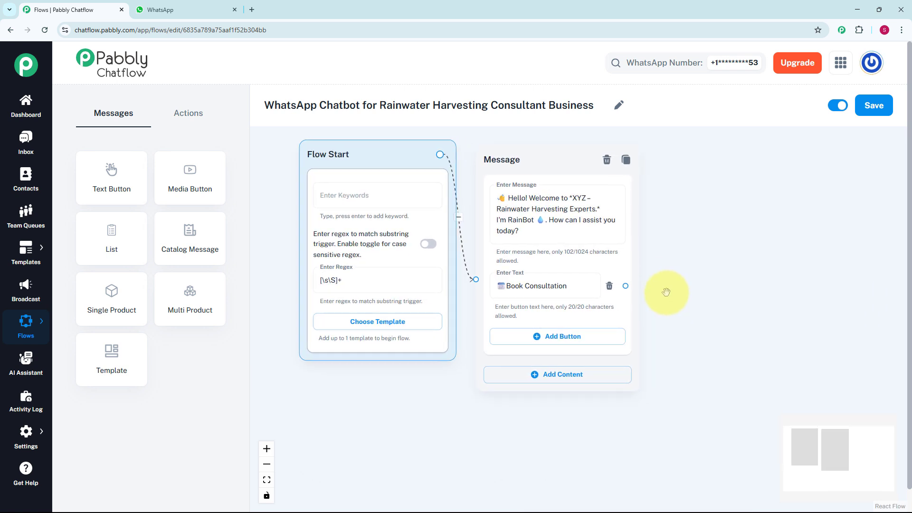
left_click(601, 338)
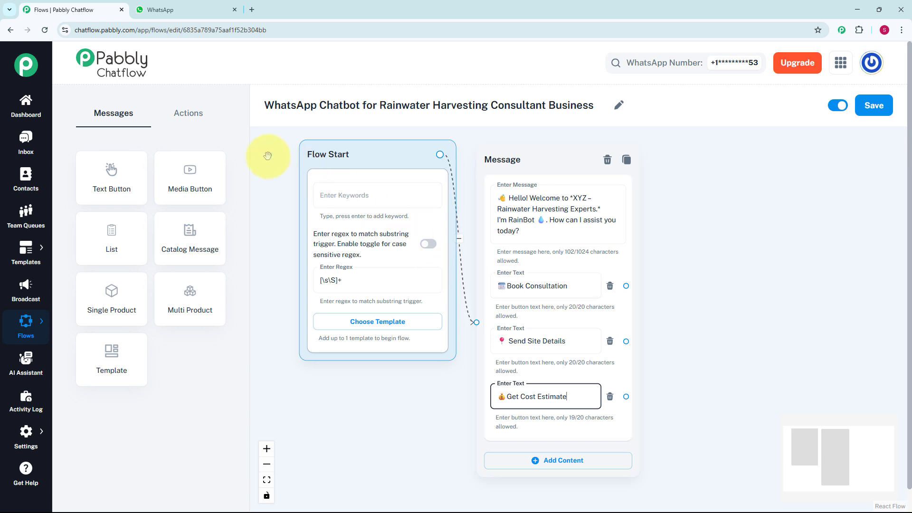
Place an Ask Question node beside the welcome message and connect the Book Consultation button to it.
left_click(187, 113)
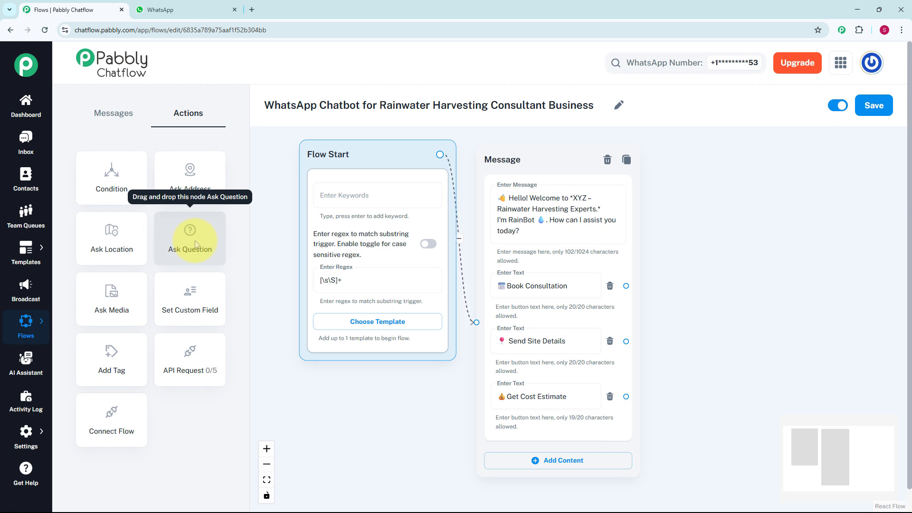
left_click(197, 245)
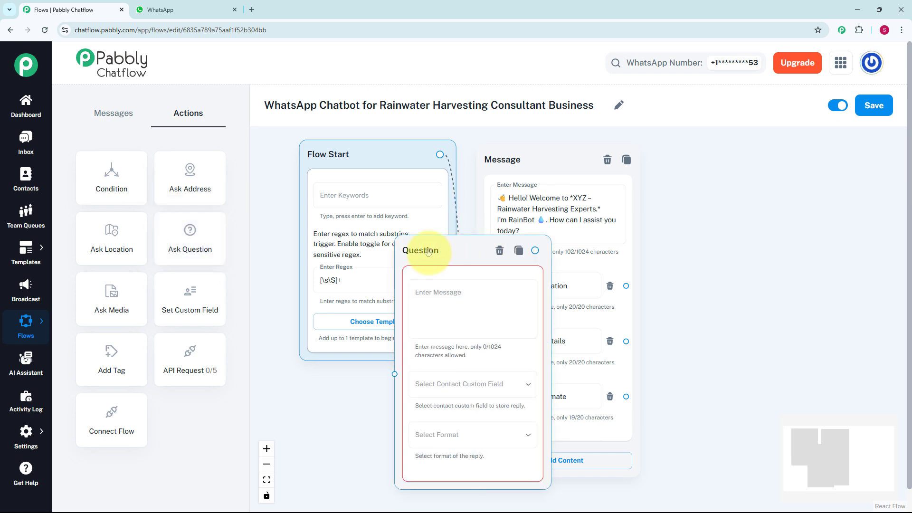
left_click_drag(417, 244, 617, 222)
left_click_drag(695, 181, 693, 175)
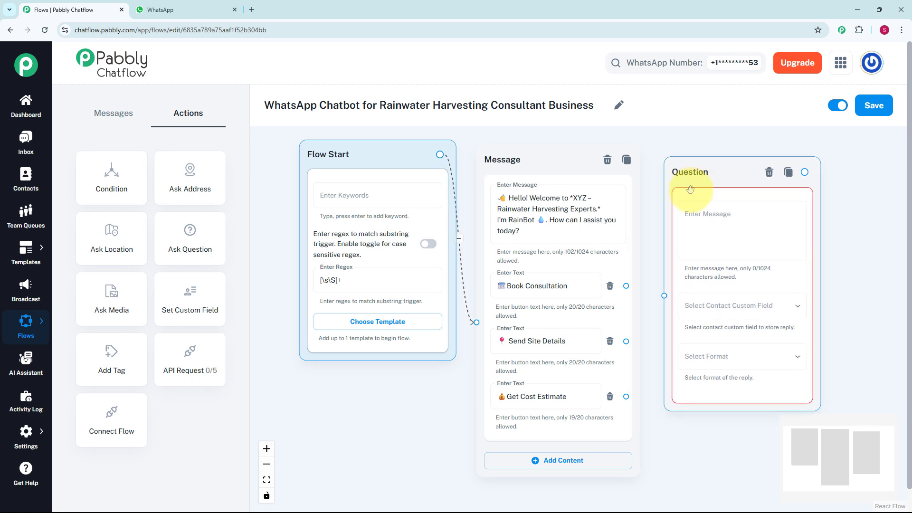
left_click_drag(624, 285, 664, 295)
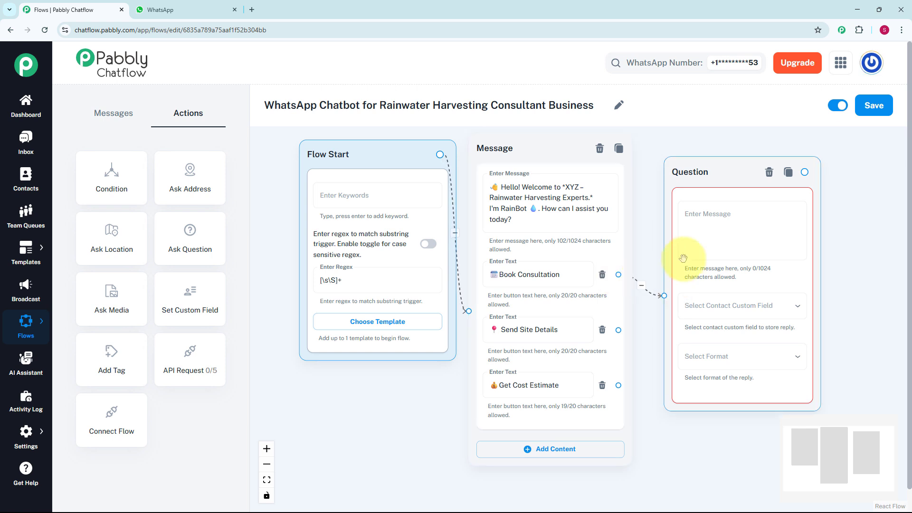
Enter the booking question's message requesting Full Name, City/Location, Preferred Date & Time and Phone Number.
left_click(686, 230)
scroll(702, 225, "up", 1)
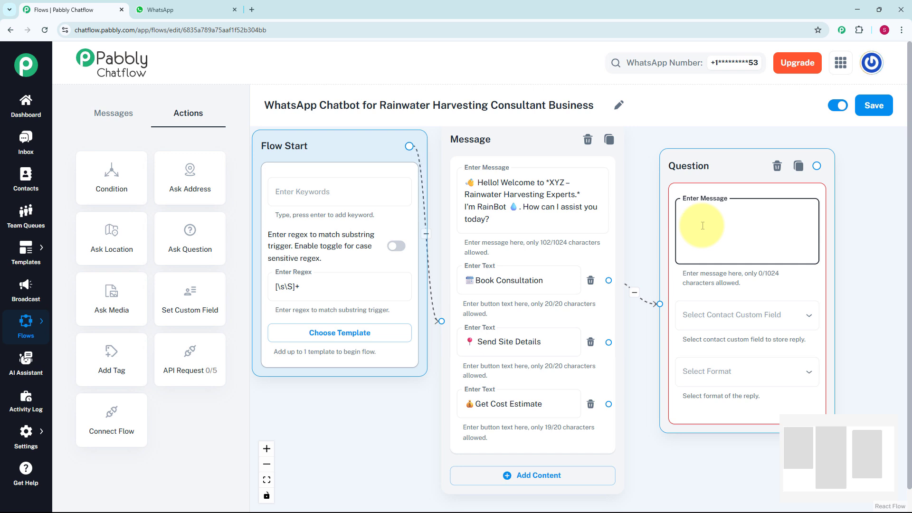
type("👱 Full Name:  📍 City/Location:")
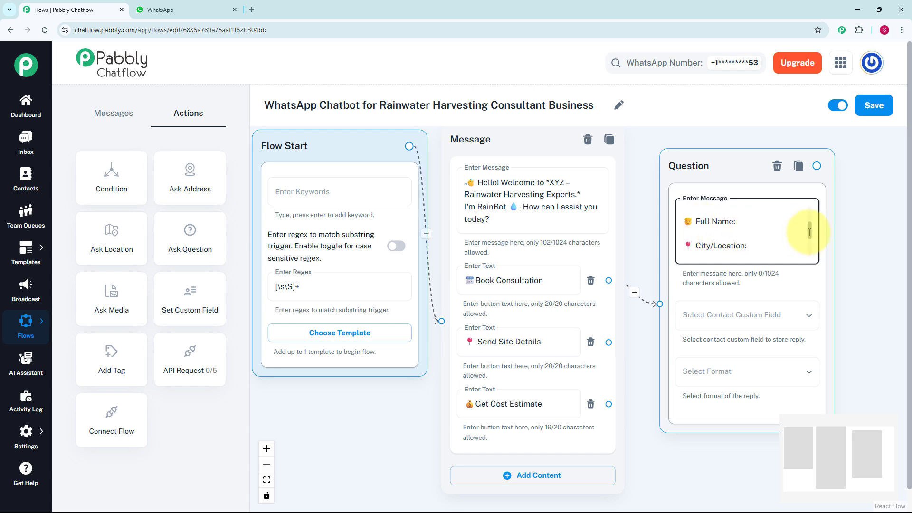
left_click_drag(809, 232, 810, 249)
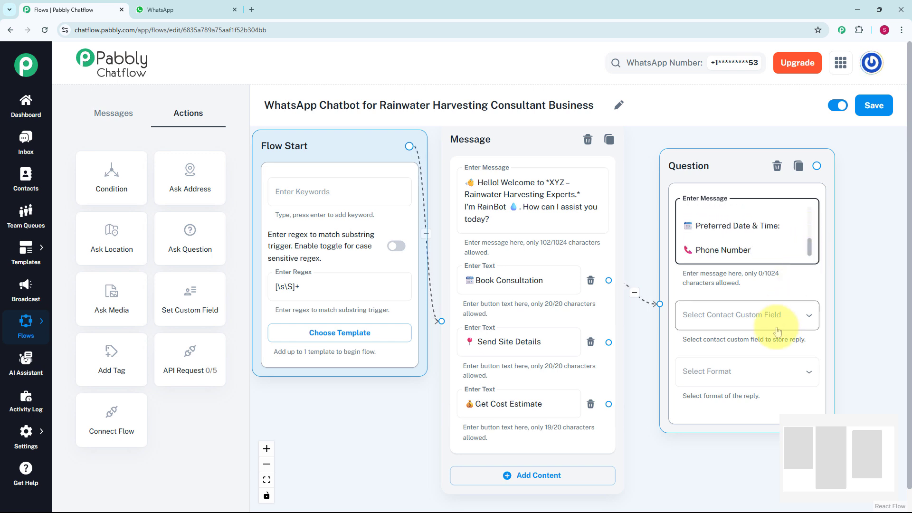
Store the booking question's reply in the Details contact custom field and set the reply format to Any.
scroll(773, 318, "down", 1)
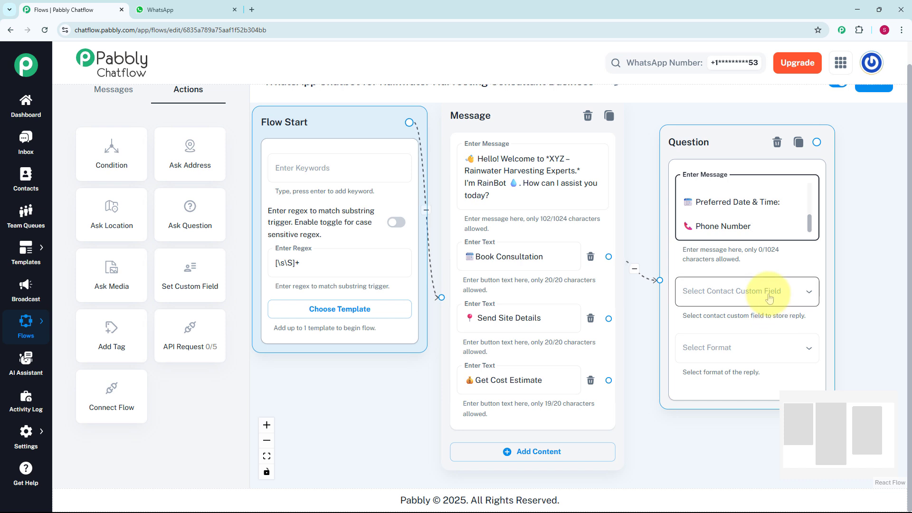
left_click(770, 298)
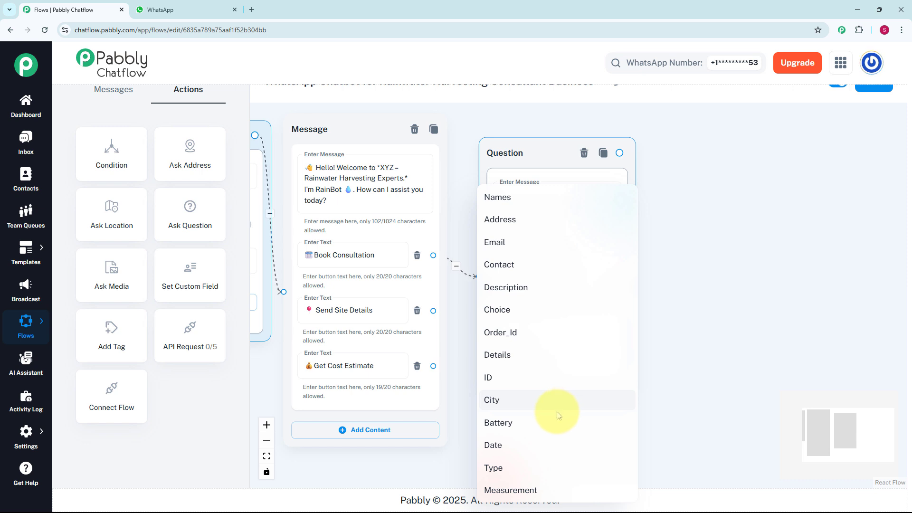
left_click(28, 432)
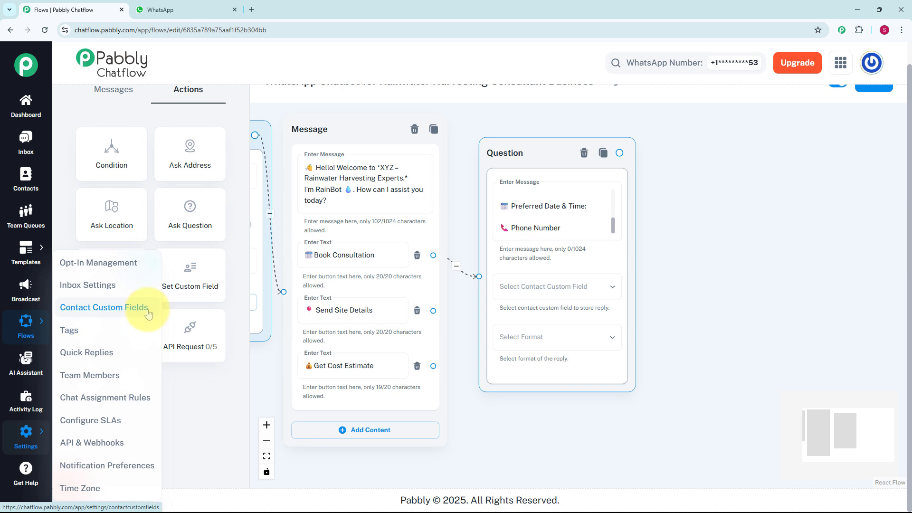
left_click(591, 291)
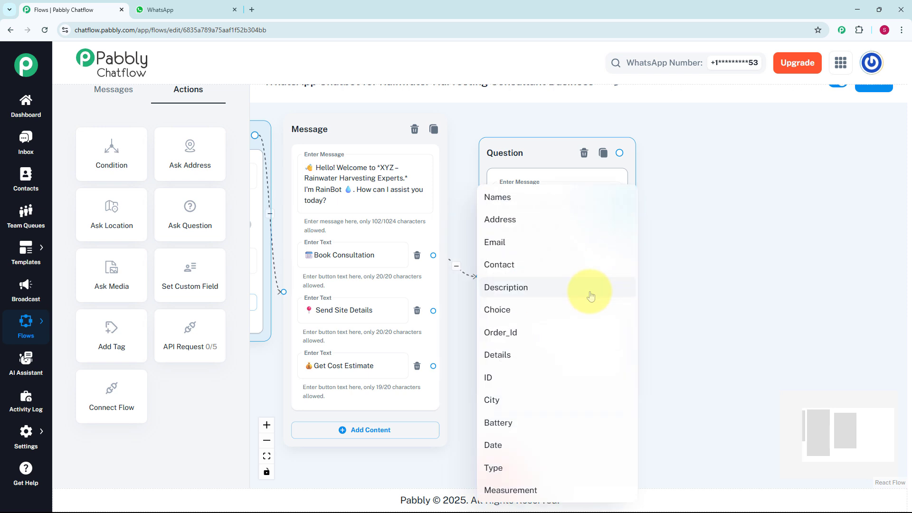
left_click(525, 354)
left_click(530, 331)
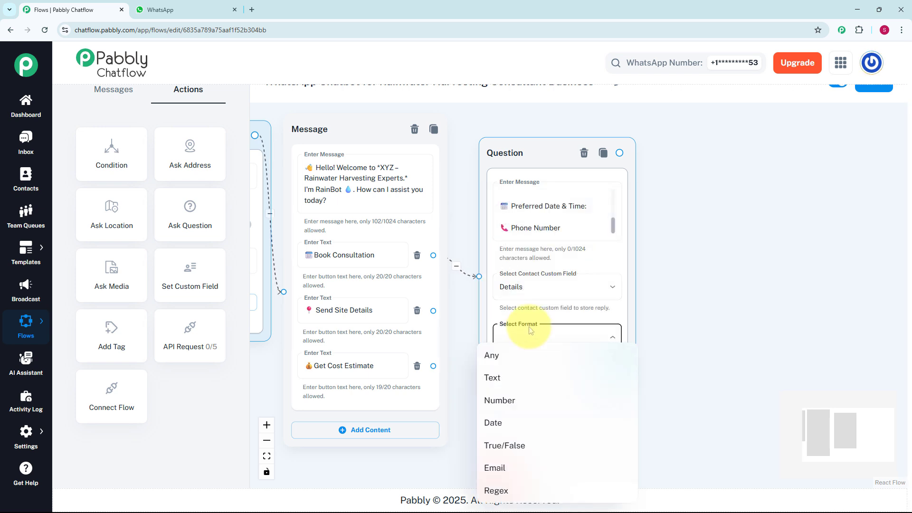
left_click(514, 355)
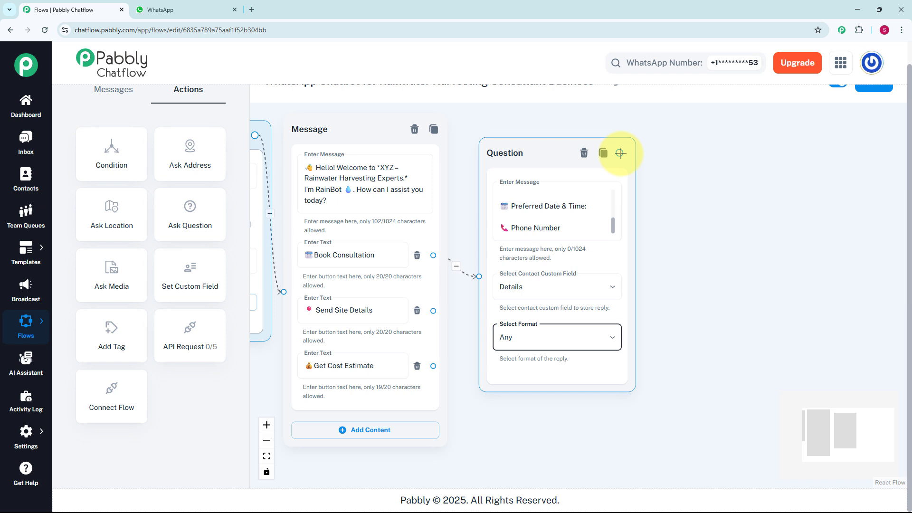
Connect a Text + Button message to the booking question reading "✅ Thanks! Our consultant will contact you shortly.".
left_click_drag(621, 153, 695, 243)
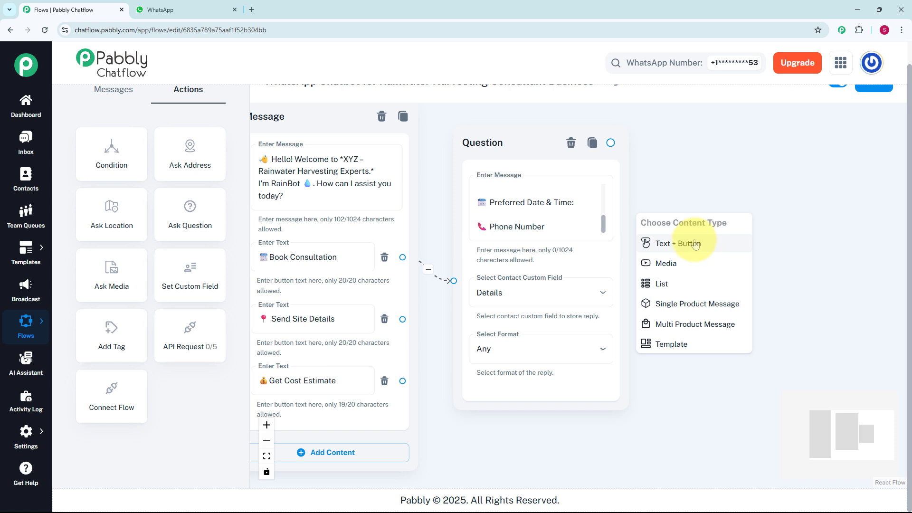
left_click(694, 243)
left_click(700, 266)
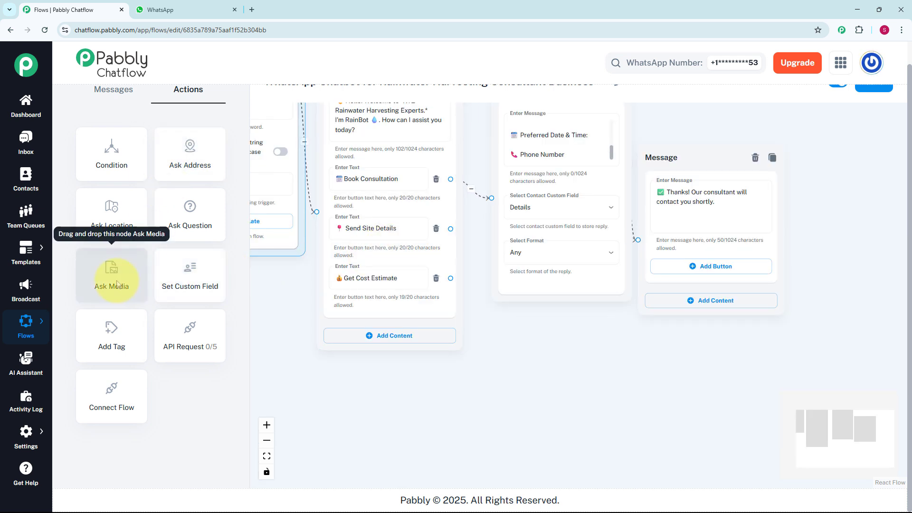
Place an Ask Media node below the booking question and connect the Send Site Details button to it.
left_click_drag(117, 283, 602, 307)
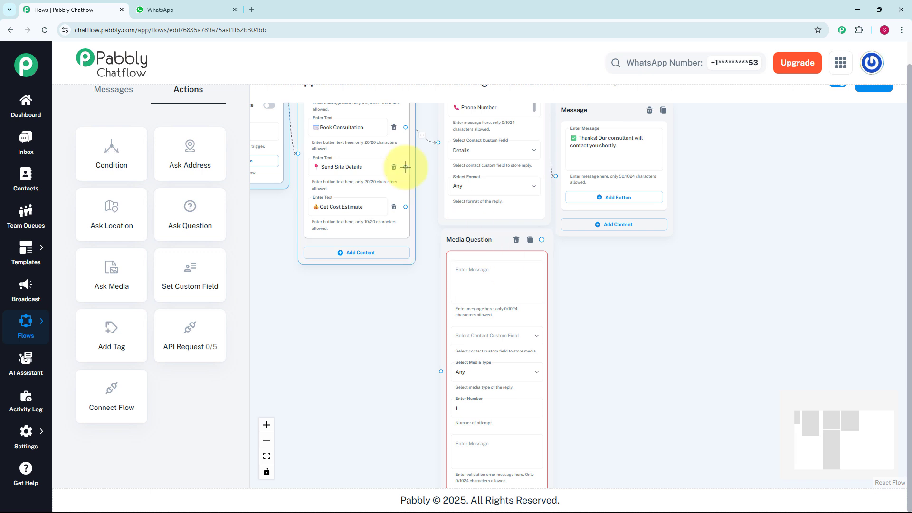
left_click_drag(405, 167, 440, 372)
Paste the media question's message asking for property type, roof area, Gardening / Domestic / Industrial use and an optional site photo/map.
scroll(489, 279, "up", 2)
left_click(485, 279)
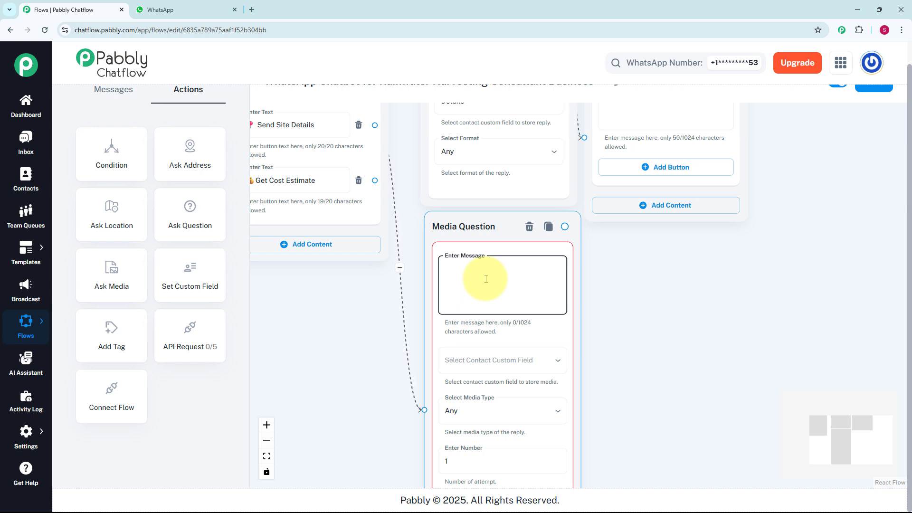
key("ctrl+v")
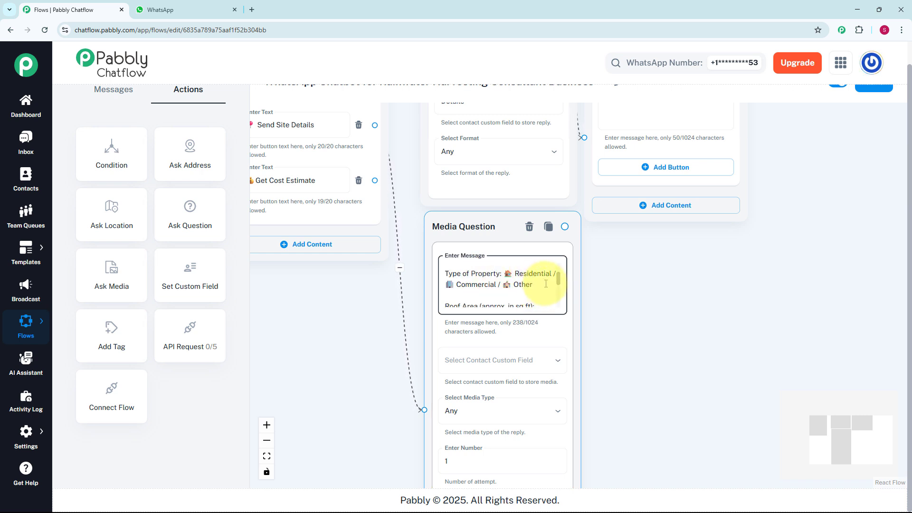
left_click_drag(558, 281, 565, 305)
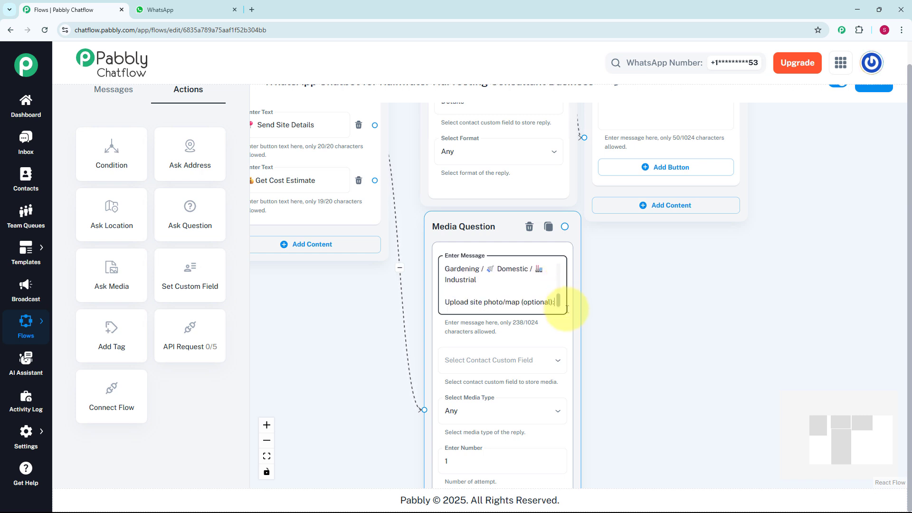
Store the media question's reply in the Description contact custom field and set its media type to Image.
left_click(505, 360)
left_click(475, 289)
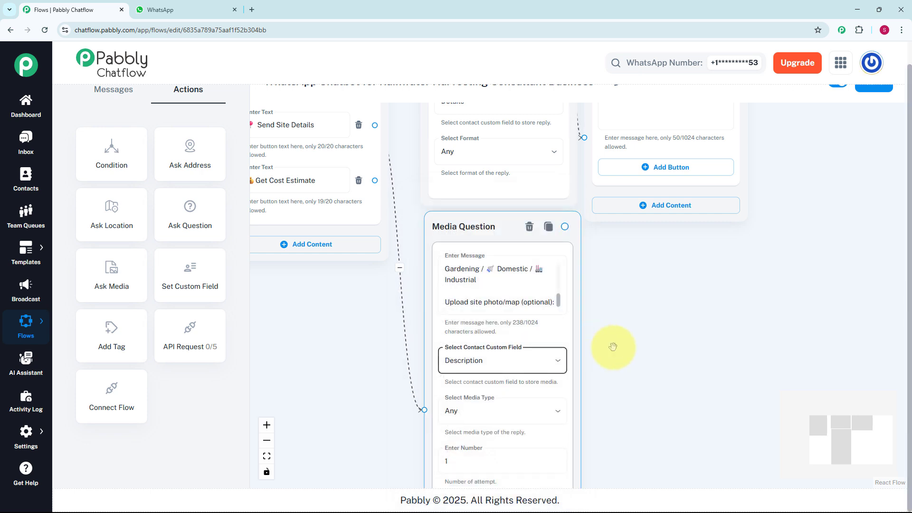
scroll(614, 348, "down", 3)
left_click_drag(614, 349, 542, 232)
left_click(458, 271)
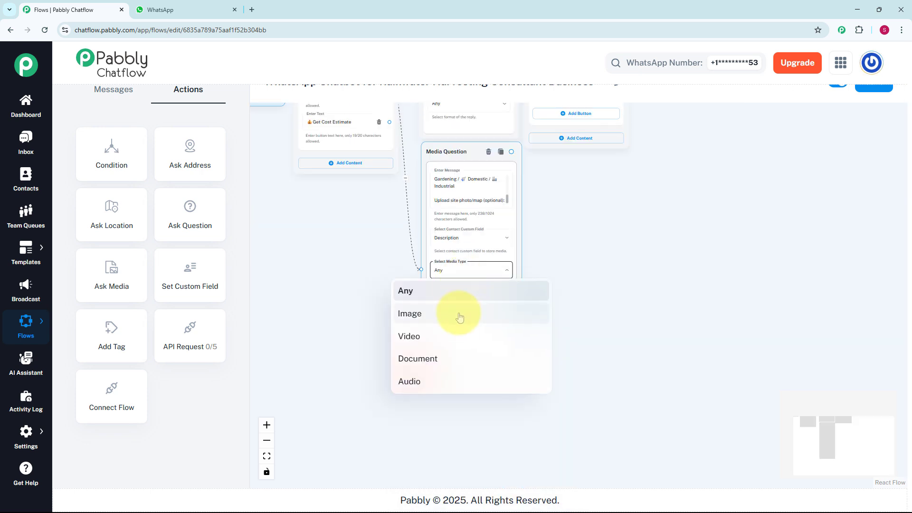
left_click(459, 319)
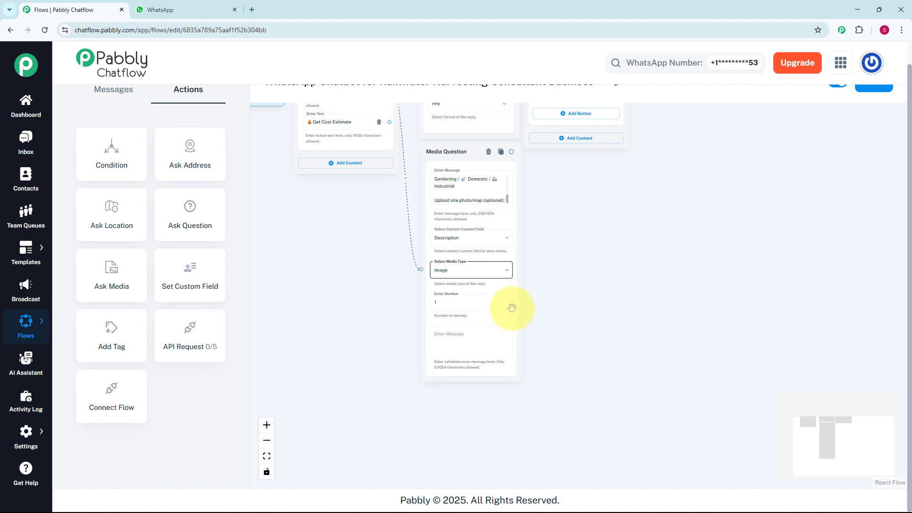
Connect a Text + Button message to the media question reading "✅ Got it! This will help us prepare better for your consultation.".
scroll(480, 305, "up", 2)
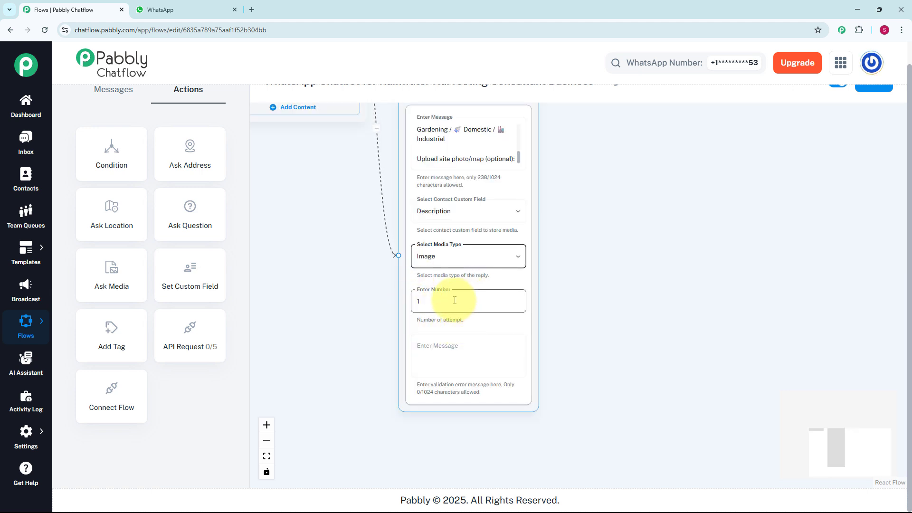
scroll(454, 300, "down", 2)
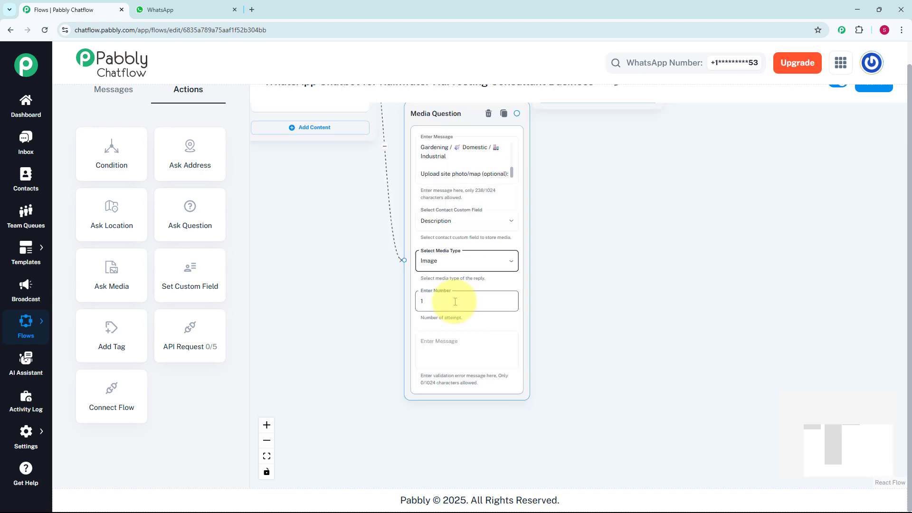
scroll(522, 266, "down", 2)
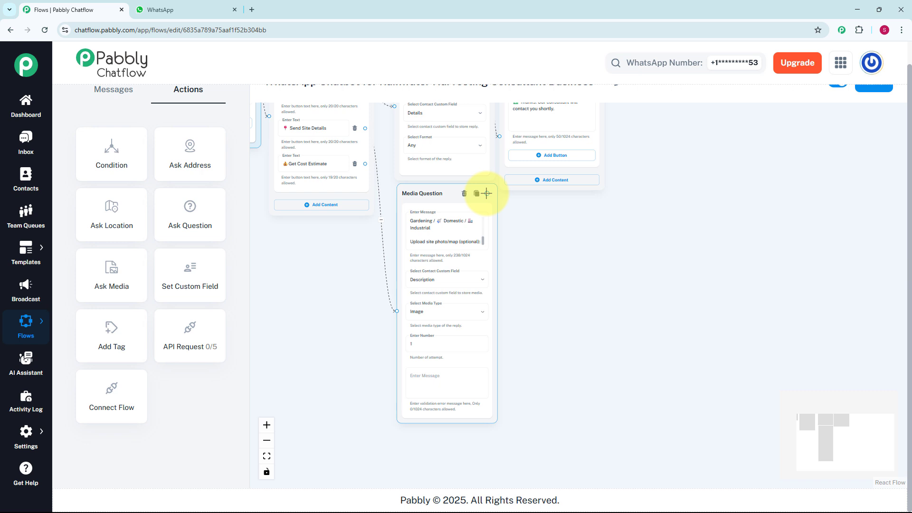
left_click_drag(486, 193, 531, 259)
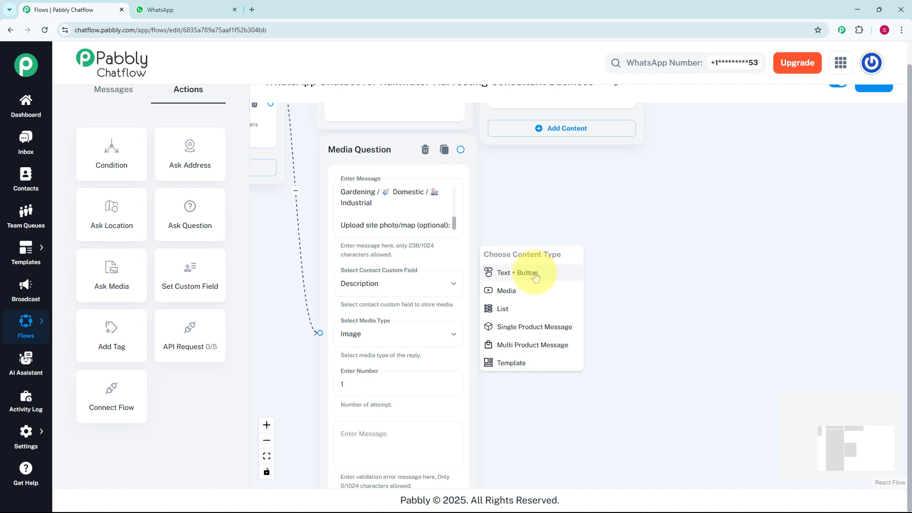
left_click(535, 276)
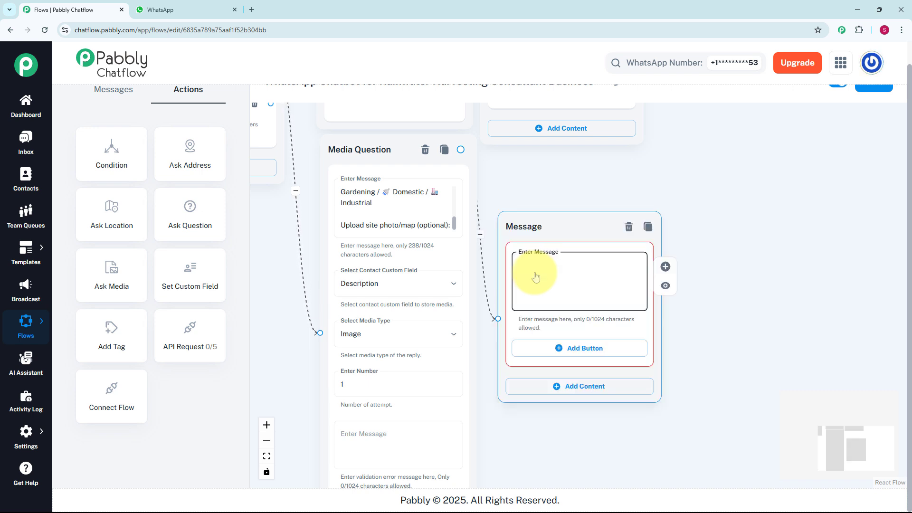
type("✅ Got it! This will help us prepare better for your consultation.")
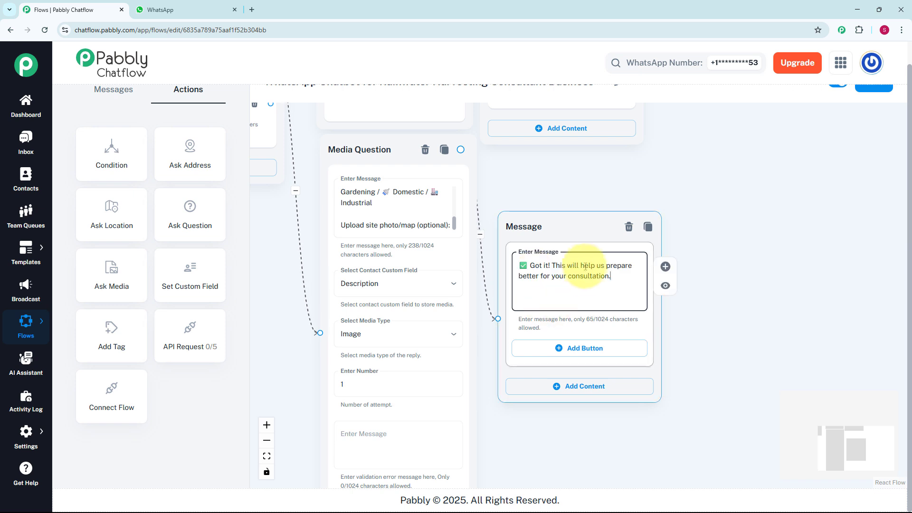
left_click(437, 244)
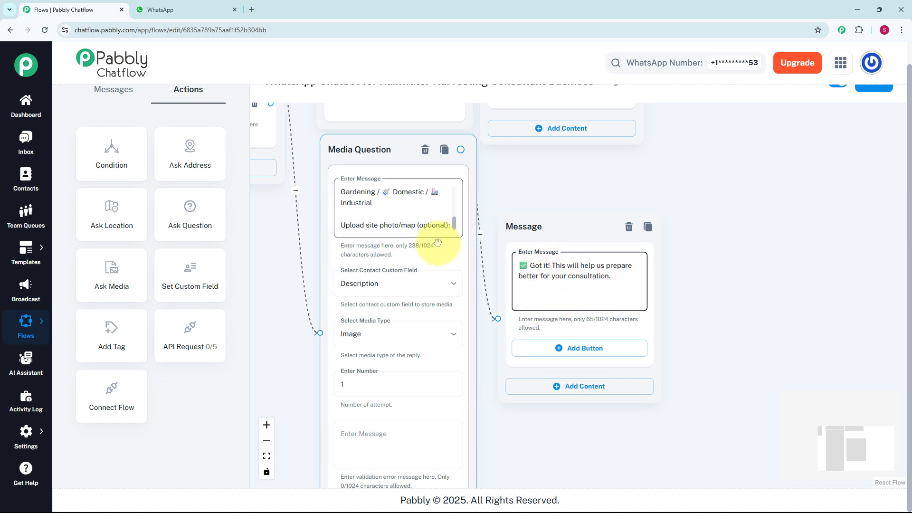
Connect a Text + Button message to the Get Cost Estimate button with price ranges including "1000–3000 sq ft: ₹20,000–₹40,000" and "3000+ sq ft: Custom quote".
scroll(336, 256, "down", 1)
left_click_drag(254, 268, 409, 304)
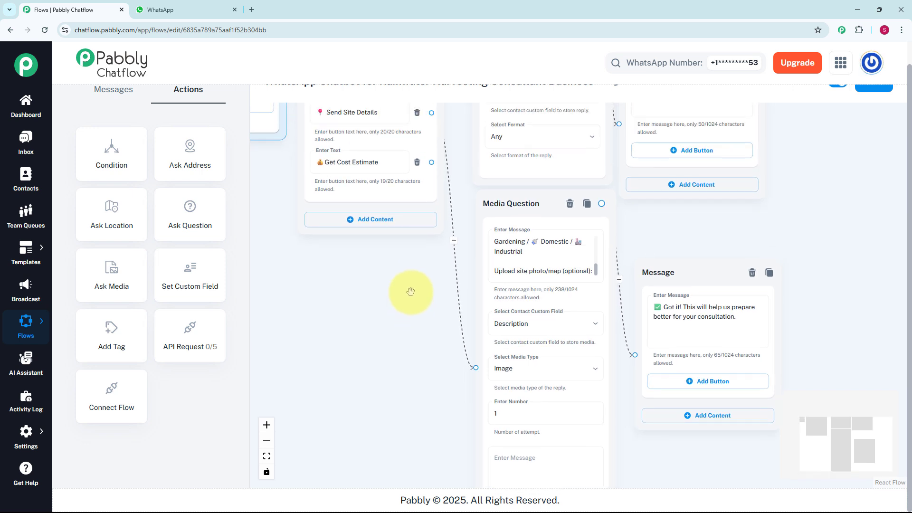
scroll(430, 161, "up", 1)
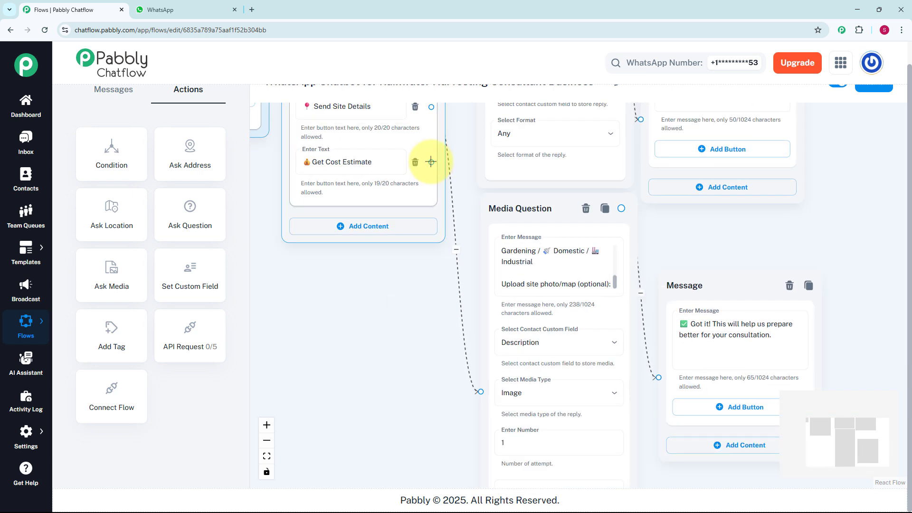
left_click_drag(430, 162, 381, 302)
left_click(388, 329)
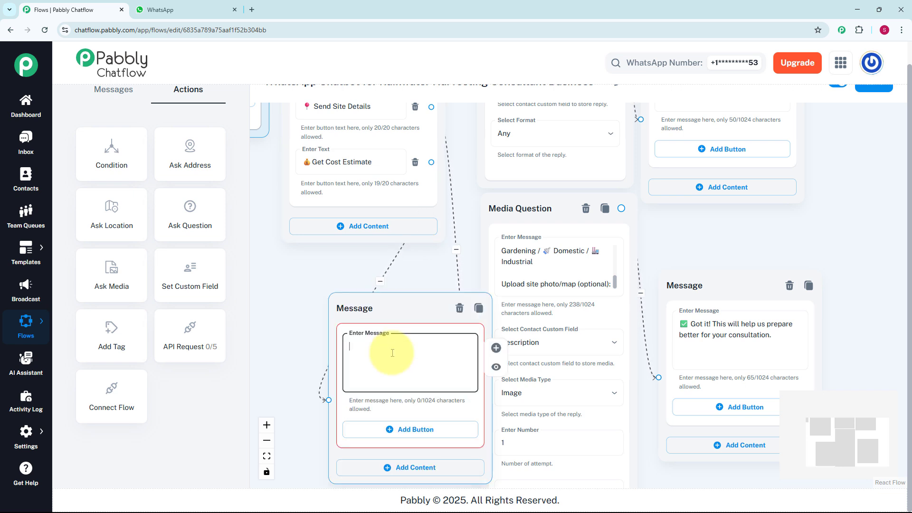
key("ctrl+v")
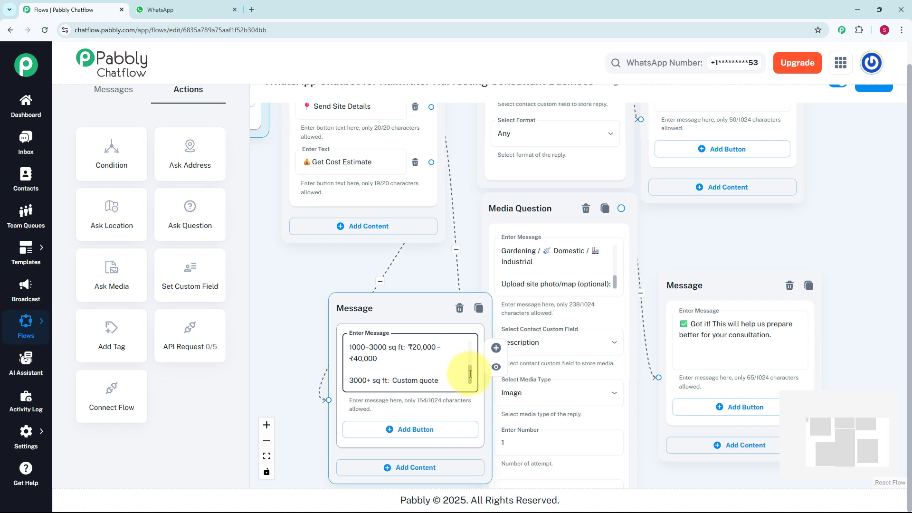
scroll(470, 374, "up", 3)
Save the completed rainwater harvesting chatbot flow with all its connected messages and questions.
scroll(662, 183, "down", 5)
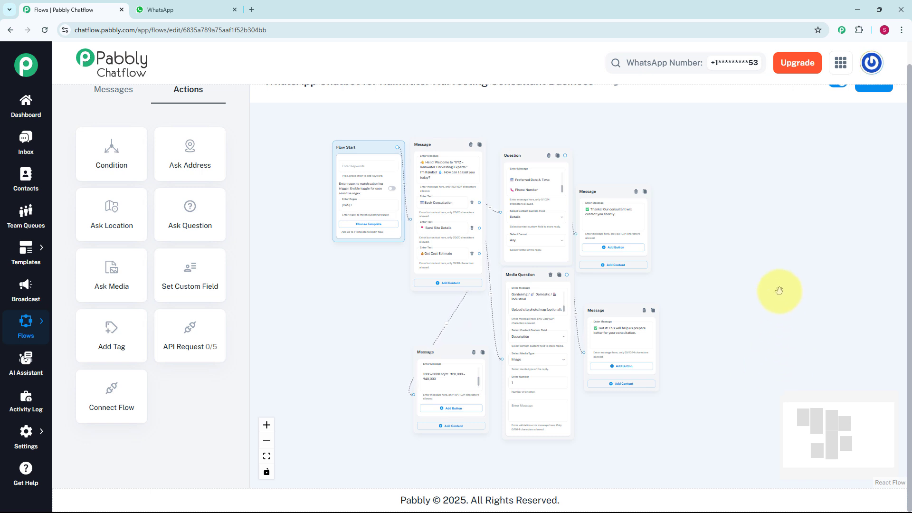
scroll(778, 100, "up", 1)
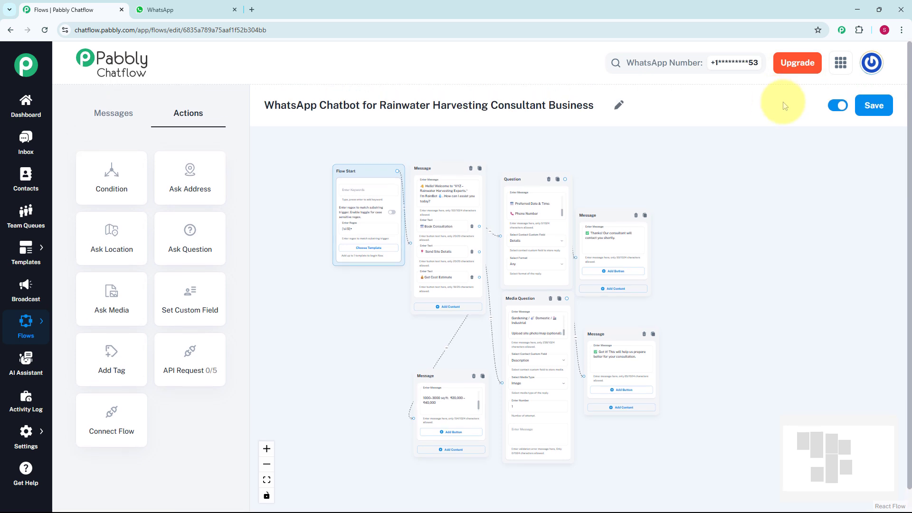
left_click(872, 106)
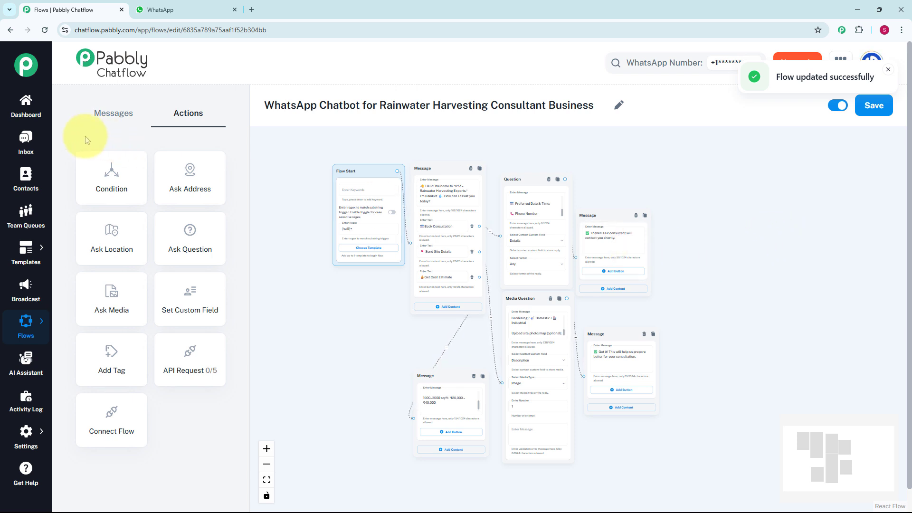
Open the most recent Inbox conversation and review the chatbot exchange from the greeting through the consultation booking, site details and cost estimate request.
left_click(26, 148)
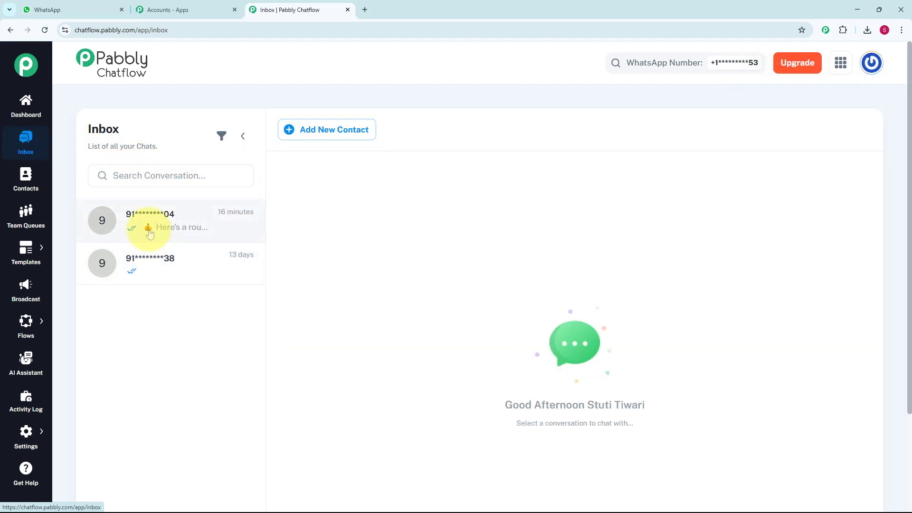
left_click(149, 233)
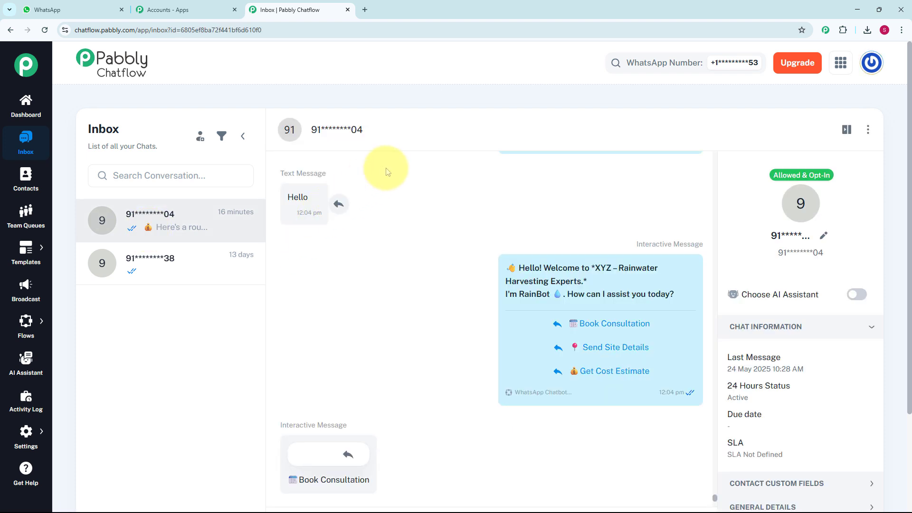
mouse_move(484, 299)
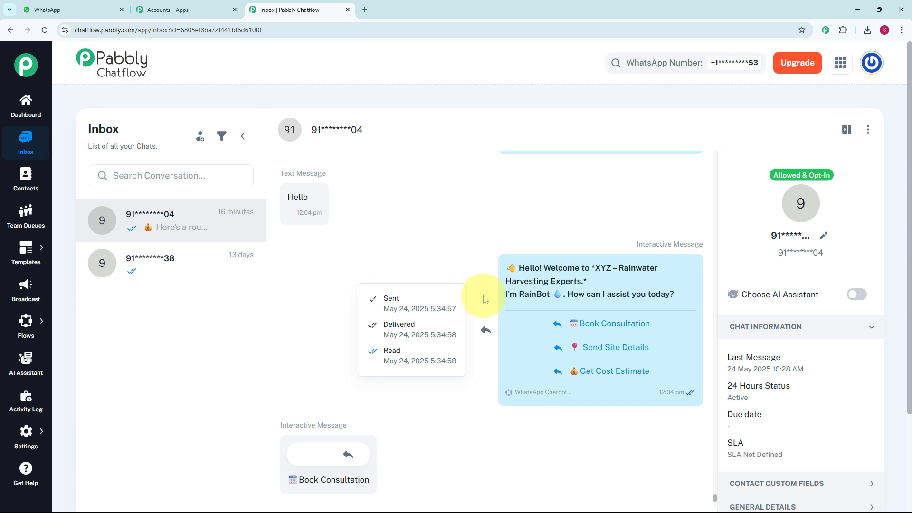
scroll(494, 291, "down", 2)
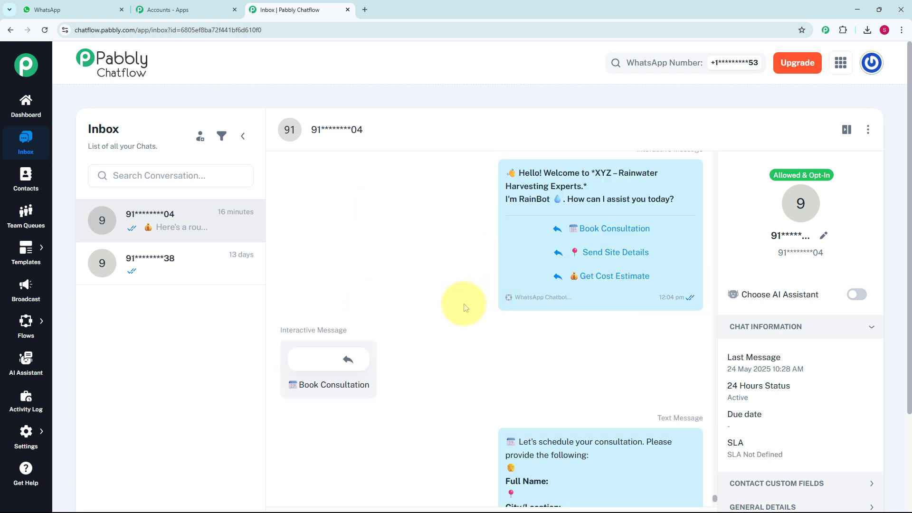
scroll(469, 300, "up", 1)
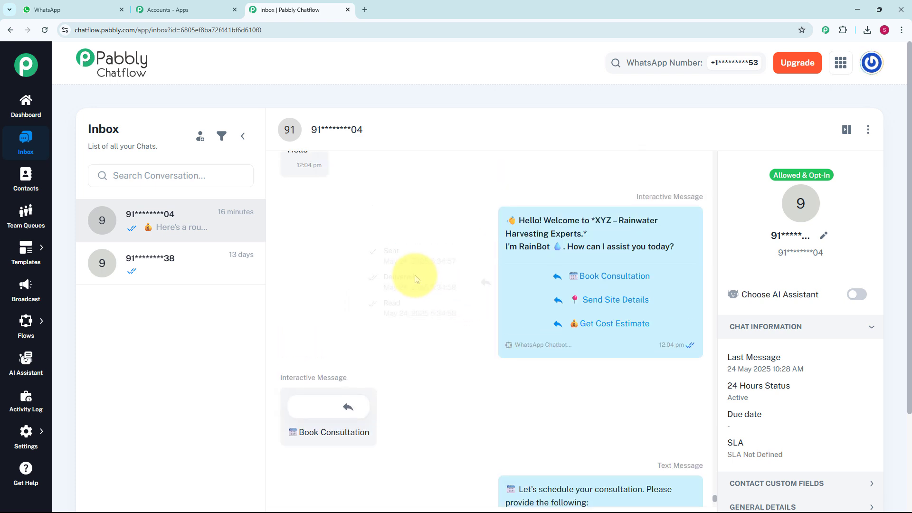
mouse_move(447, 261)
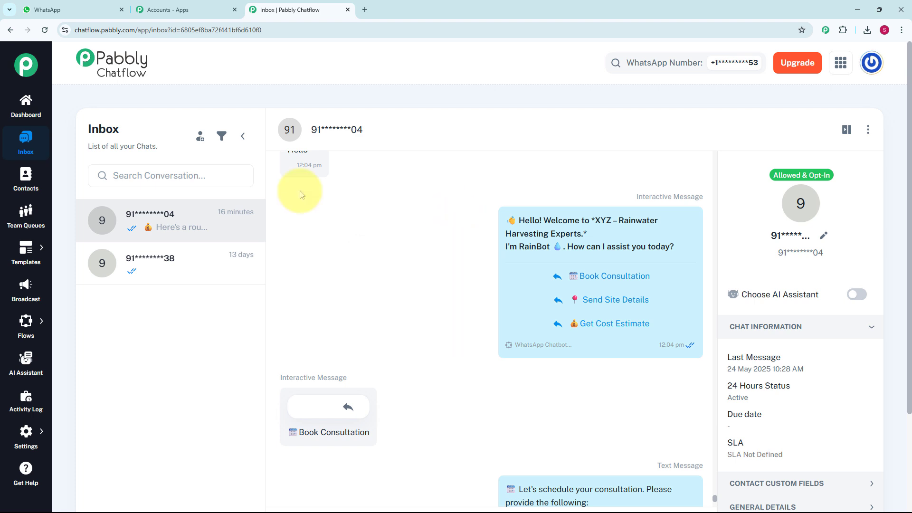
mouse_move(399, 261)
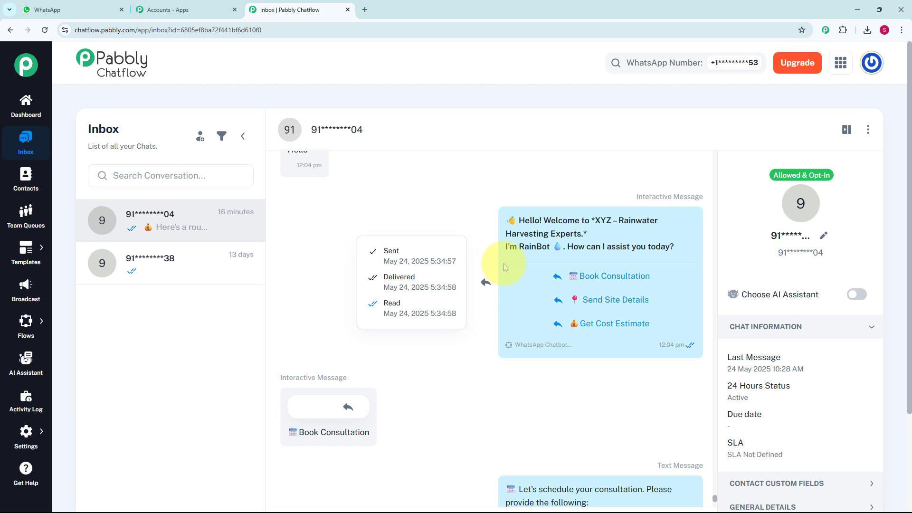
scroll(504, 263, "down", 4)
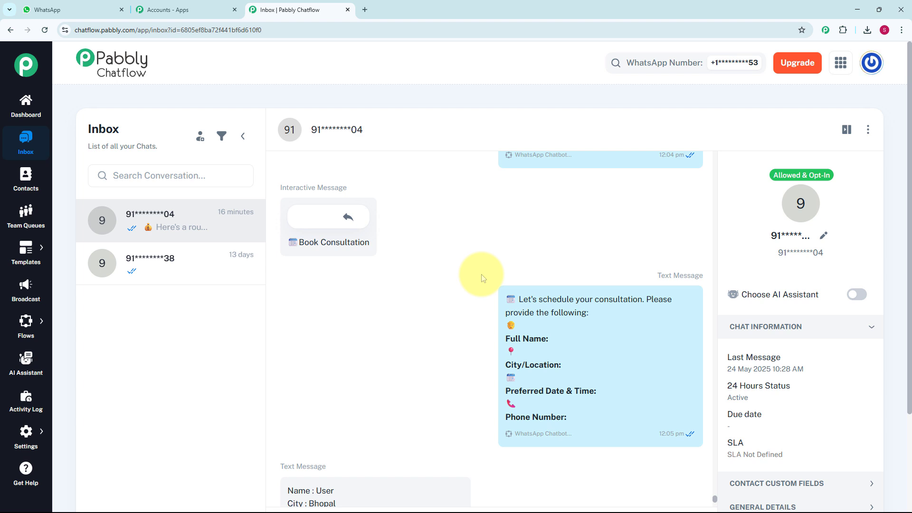
scroll(483, 278, "down", 4)
scroll(484, 278, "down", 2)
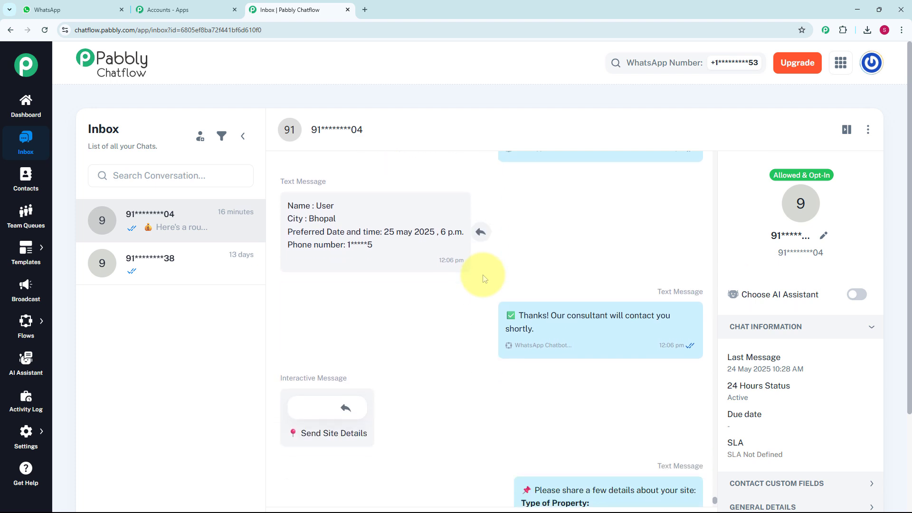
scroll(484, 278, "down", 3)
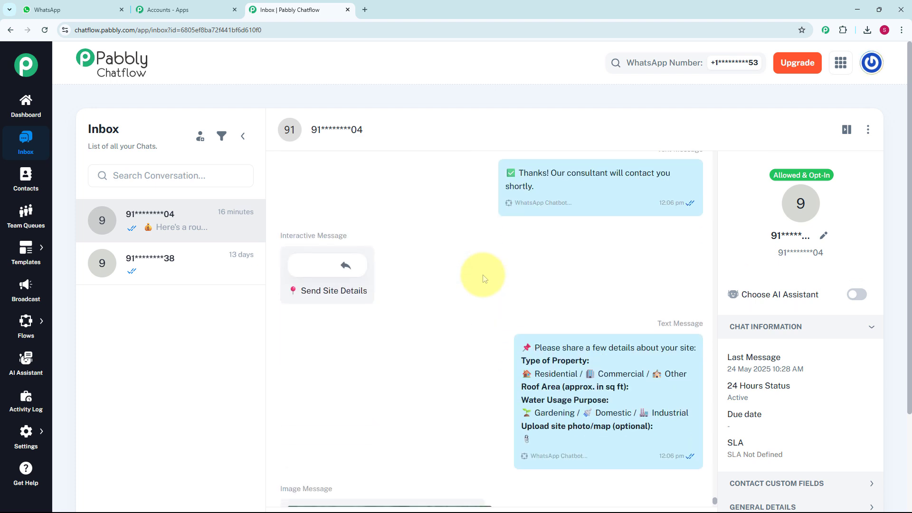
scroll(484, 280, "down", 5)
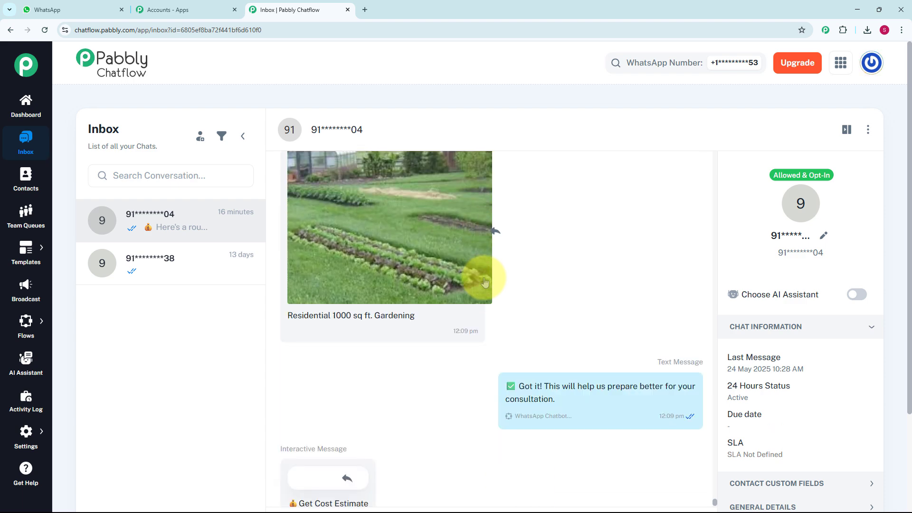
scroll(484, 281, "down", 2)
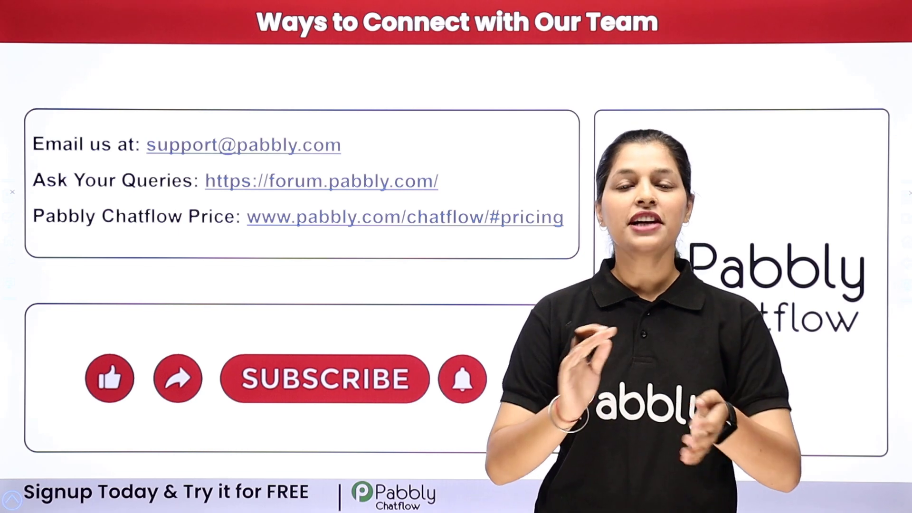